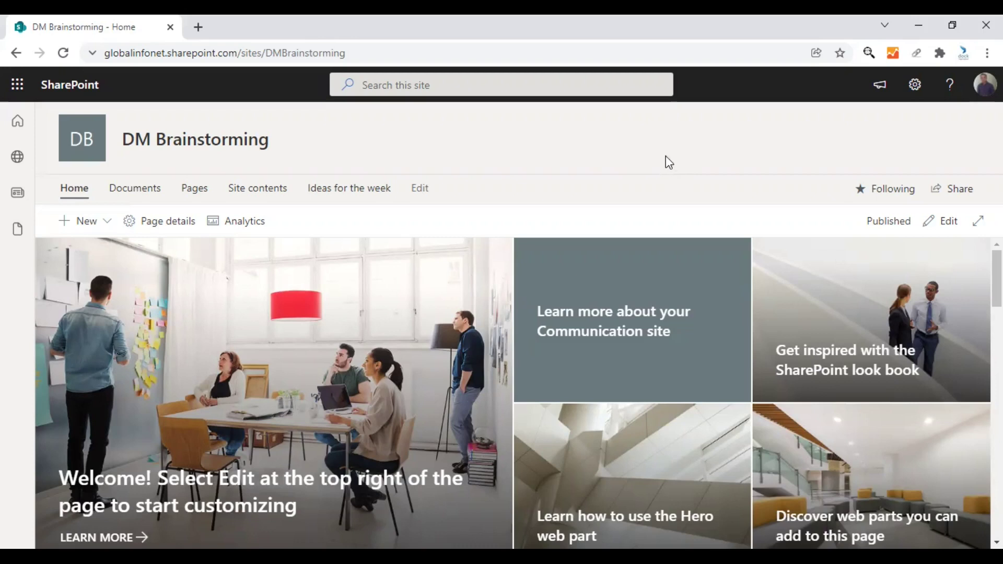
Open the site Settings panel over the DM Brainstorming home page
click(914, 86)
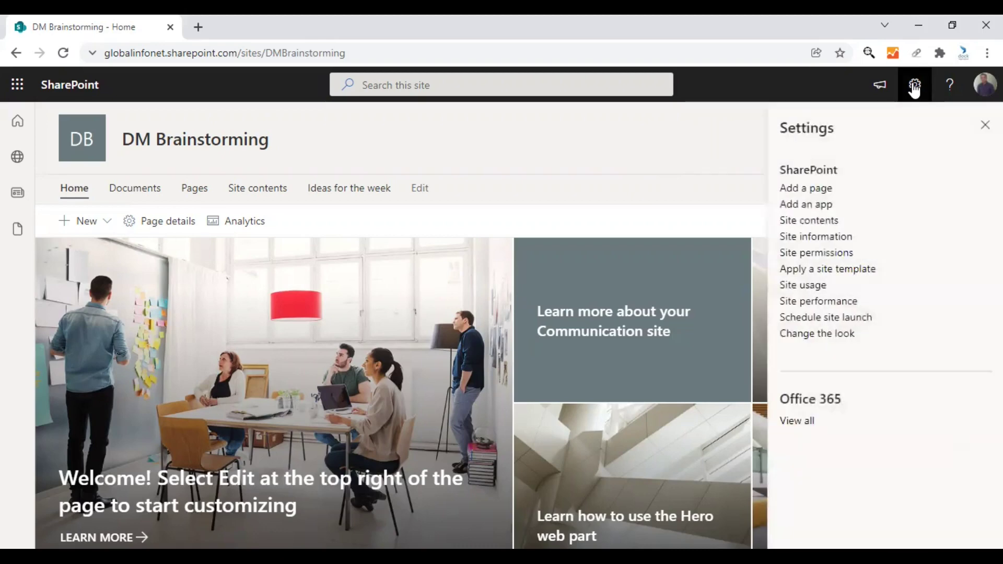
Go from Site information to the full site settings and open Site languages
click(812, 237)
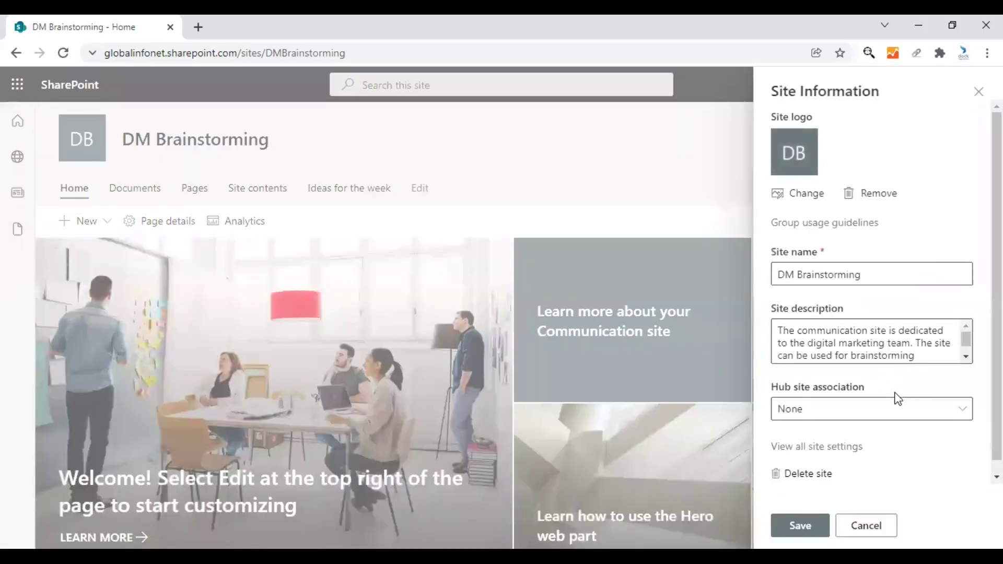
click(821, 438)
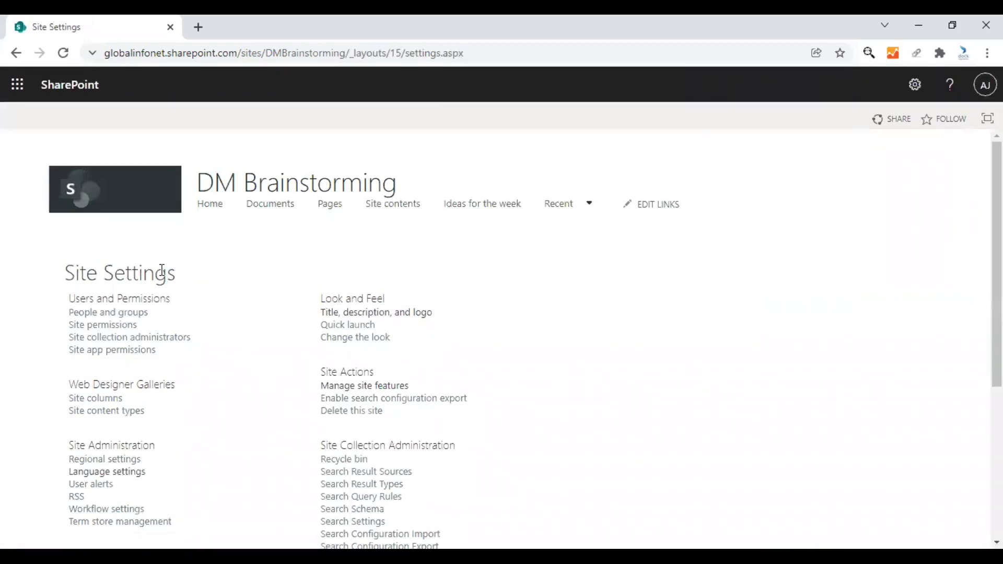
scroll(209, 410, down, 1)
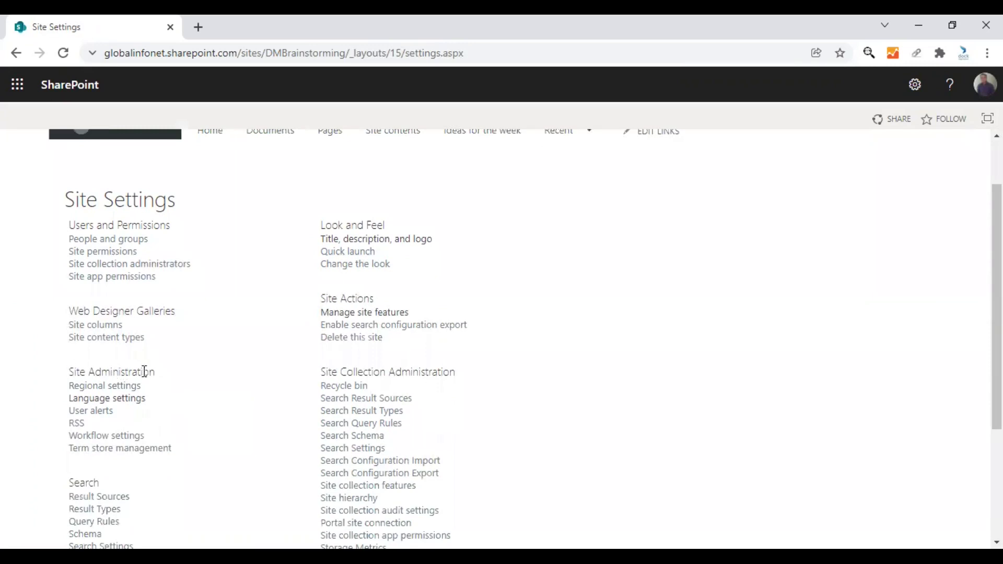
click(110, 407)
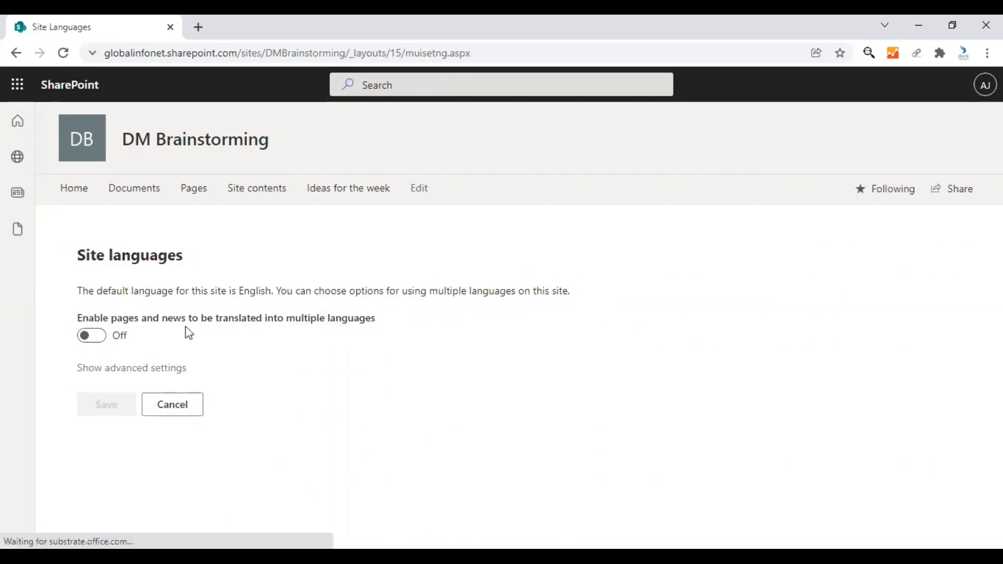
Turn on translation of pages and news and add French as a site language
click(99, 341)
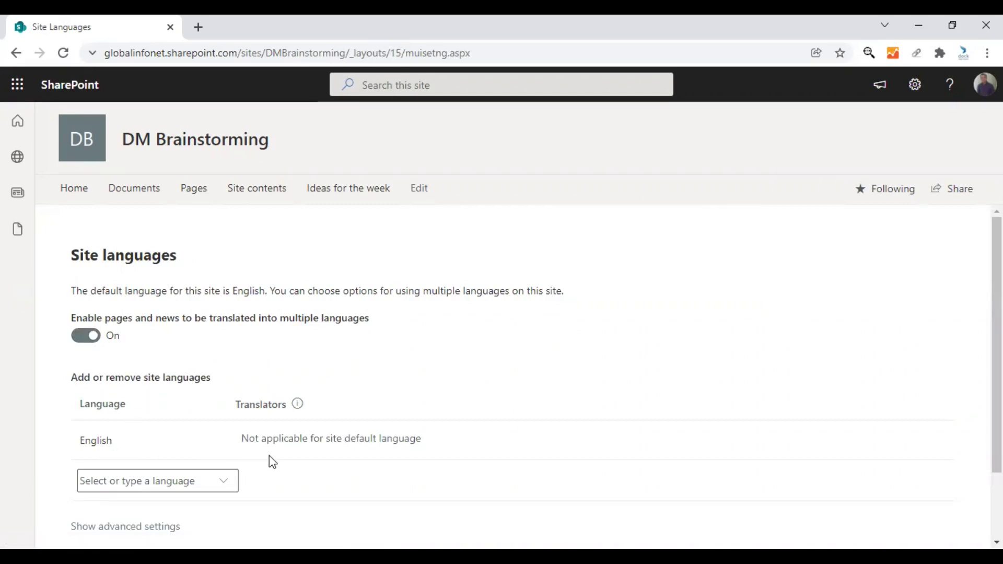
scroll(218, 413, down, 1)
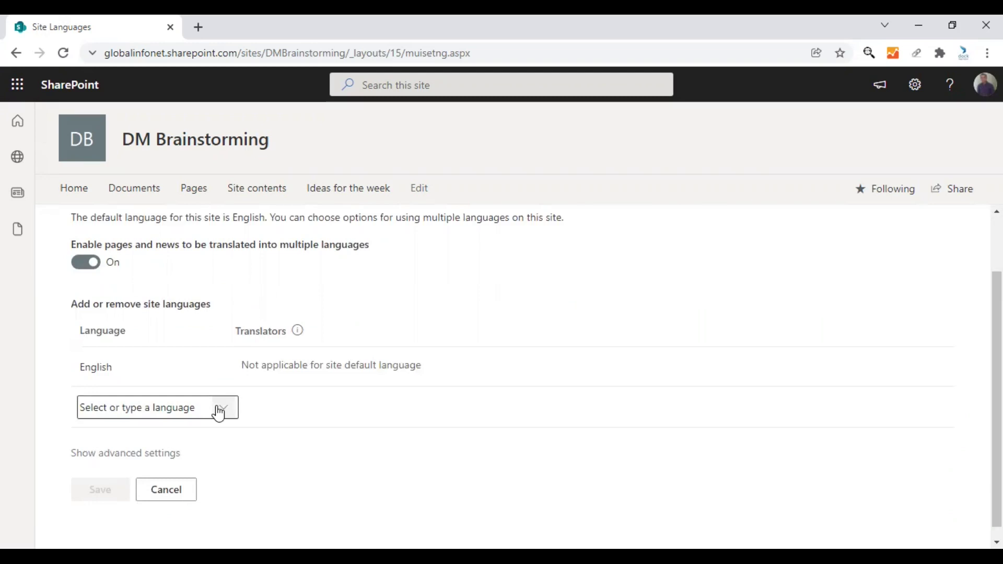
click(221, 414)
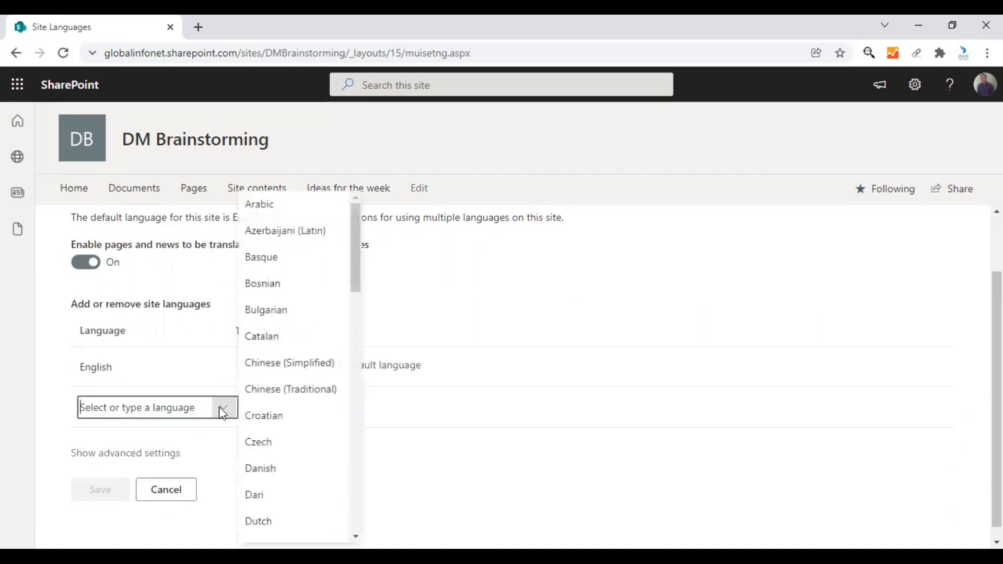
scroll(327, 434, down, 3)
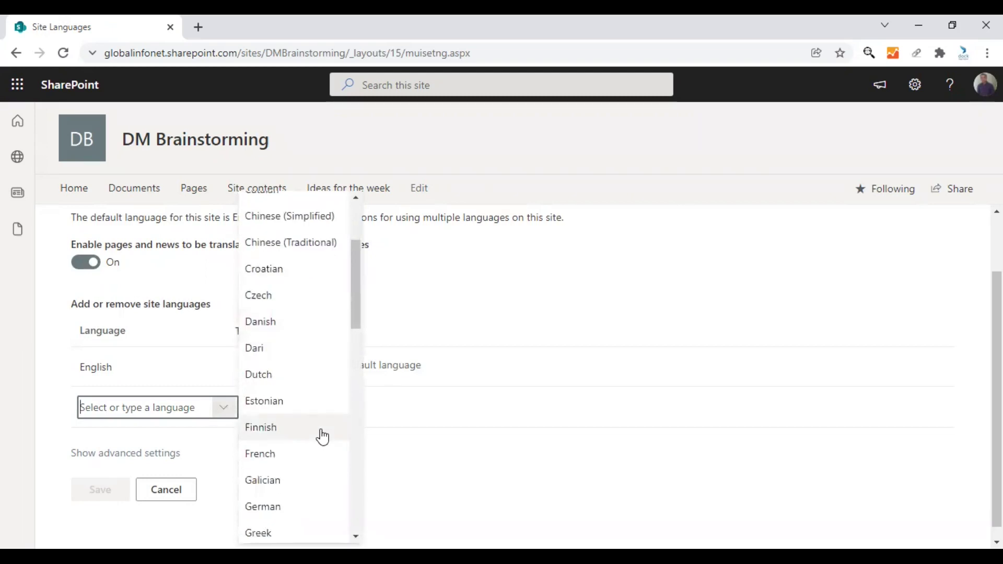
scroll(282, 397, down, 1)
click(272, 380)
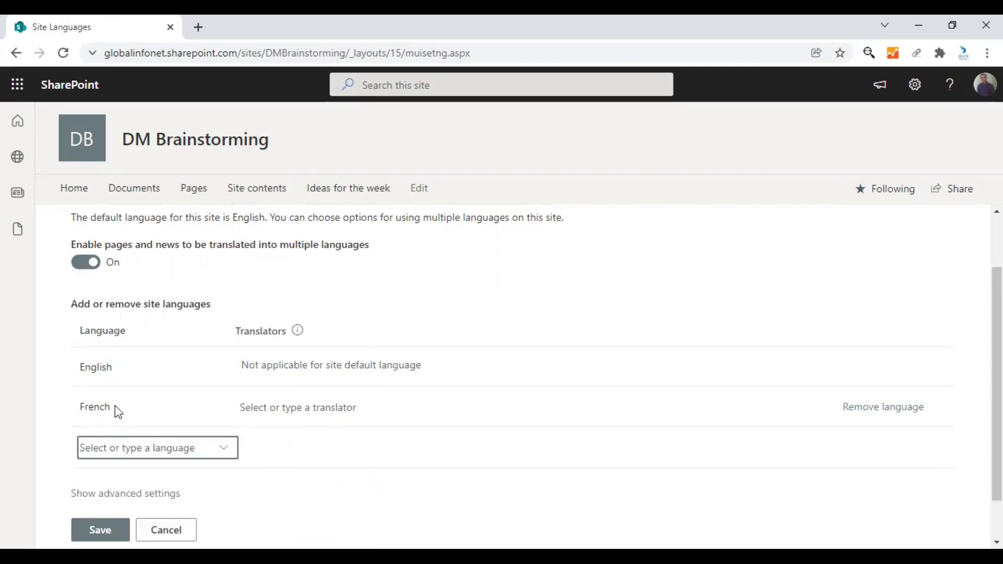
click(288, 411)
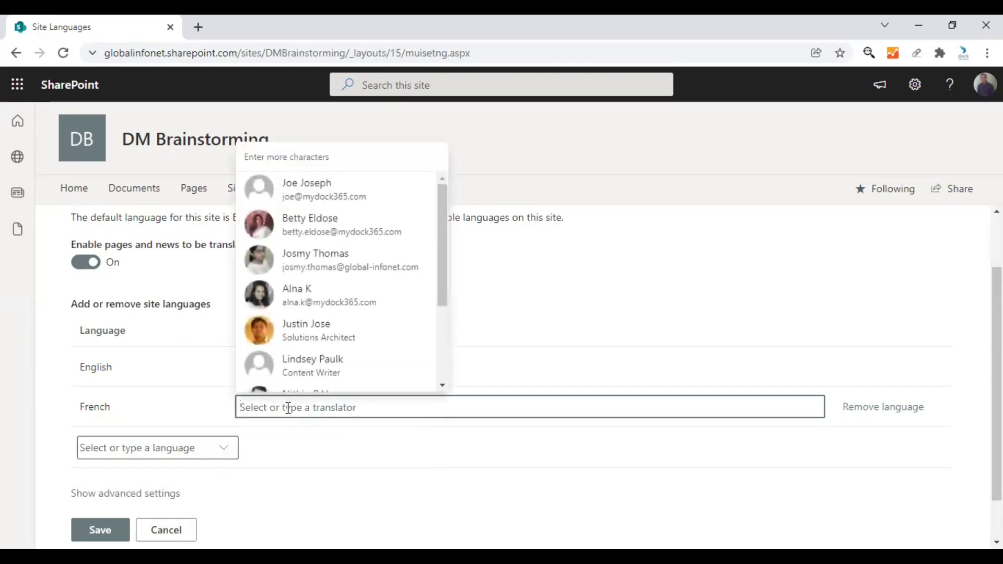
Assign the suggested colleague as the French translator
text(nithin)
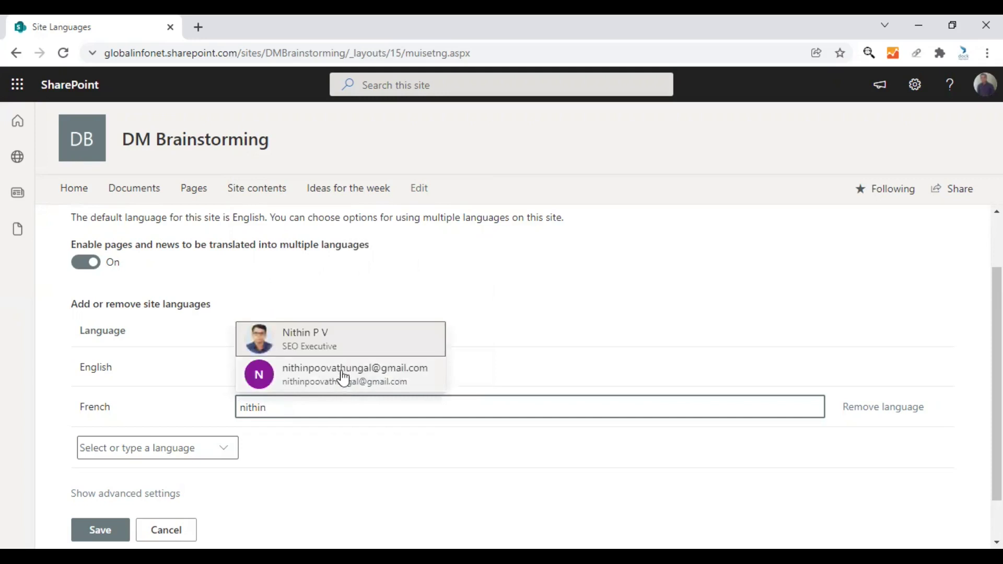
click(337, 336)
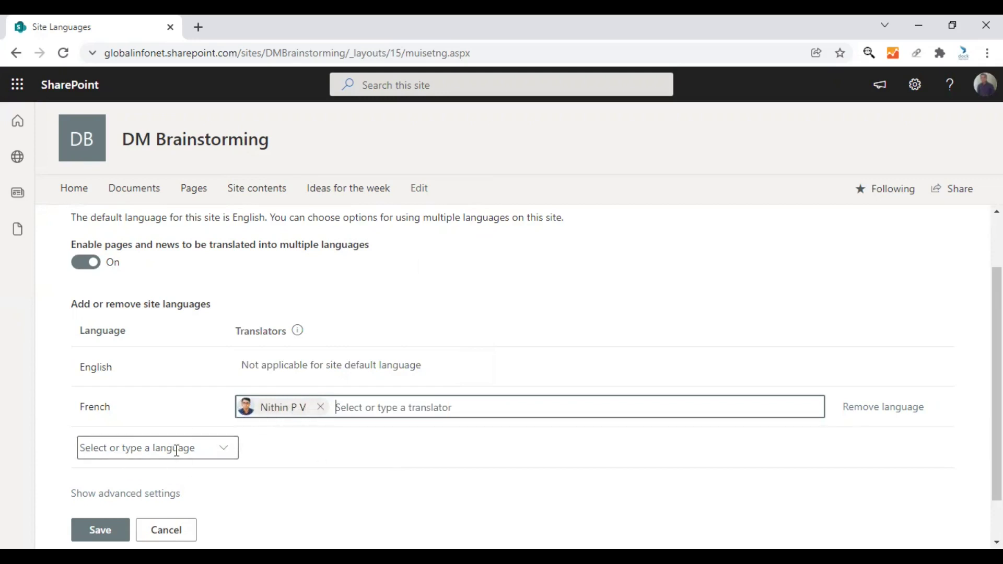
click(141, 454)
Add Finnish as a site language, then remove it again
click(224, 450)
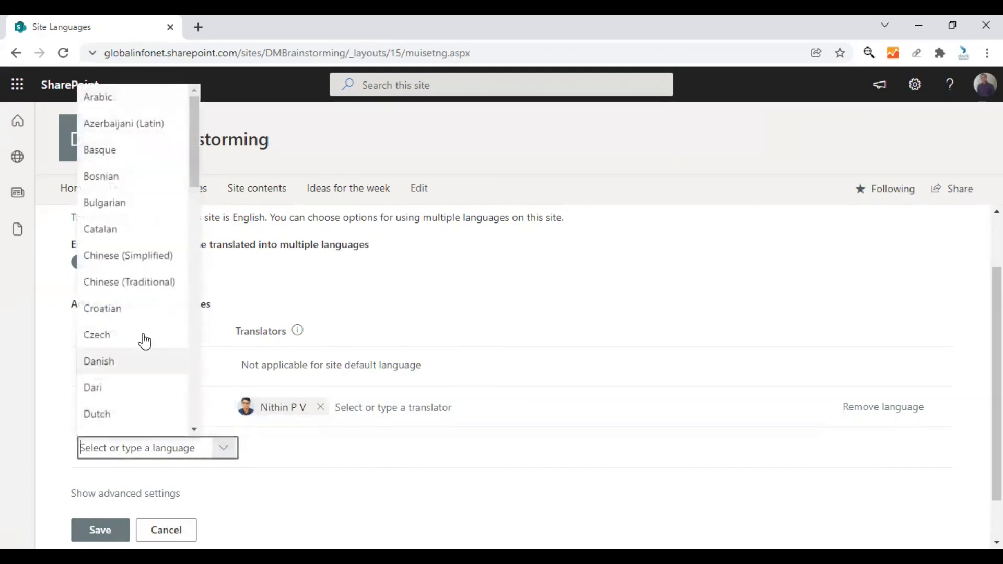
scroll(141, 313, down, 3)
scroll(148, 323, up, 3)
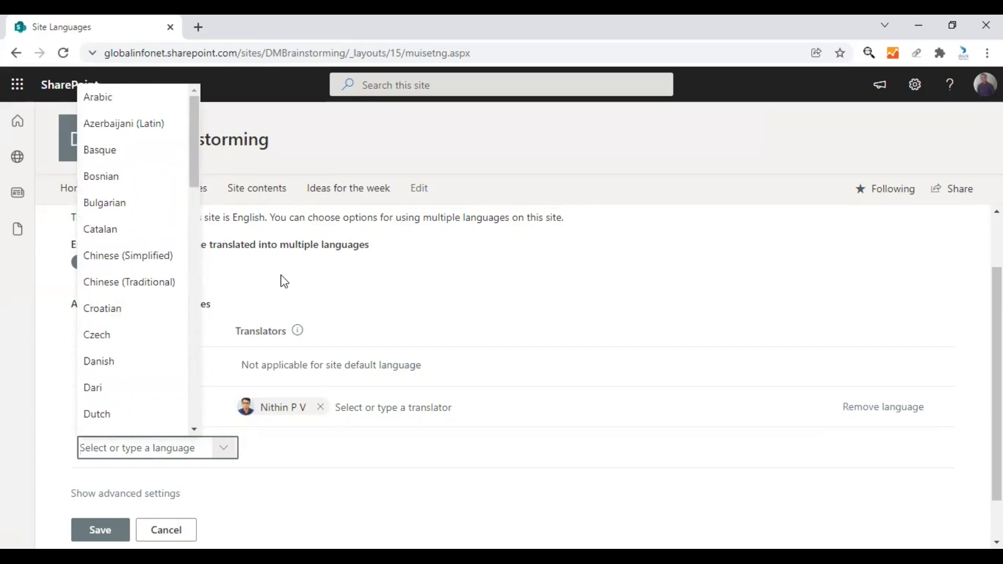
text(Finnish)
key(Return)
click(544, 308)
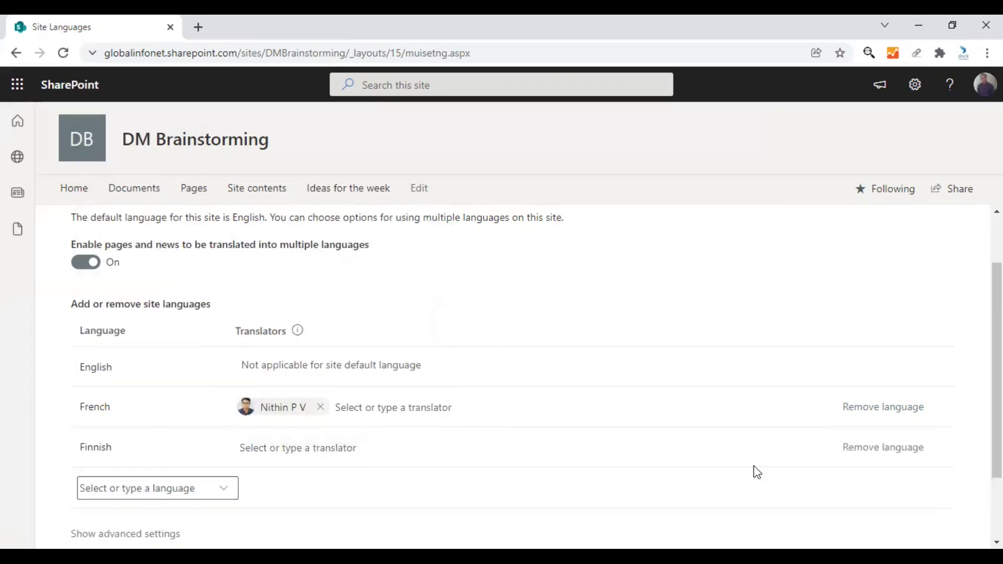
click(859, 458)
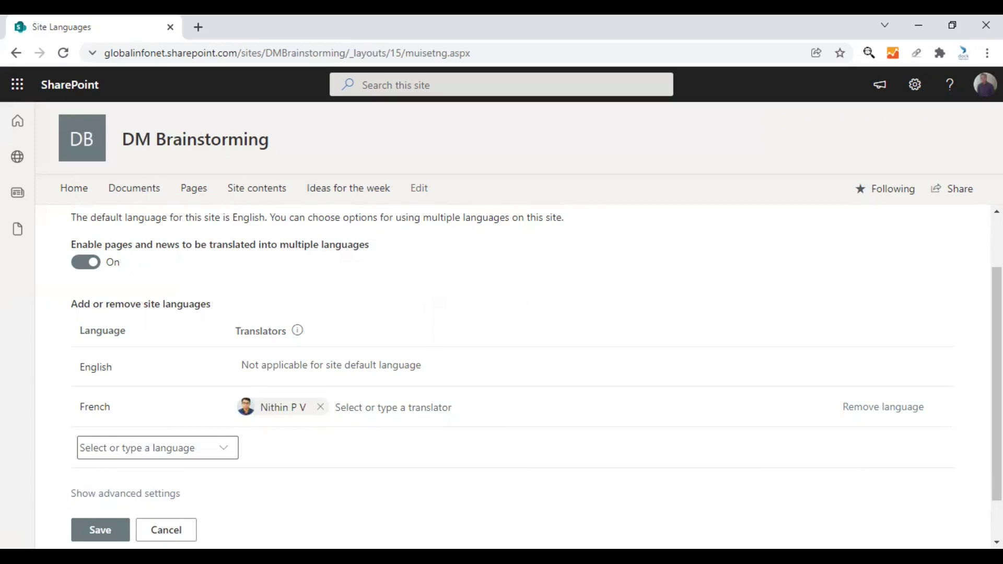
Show and hide the advanced translation settings, then save the language settings
scroll(189, 468, down, 1)
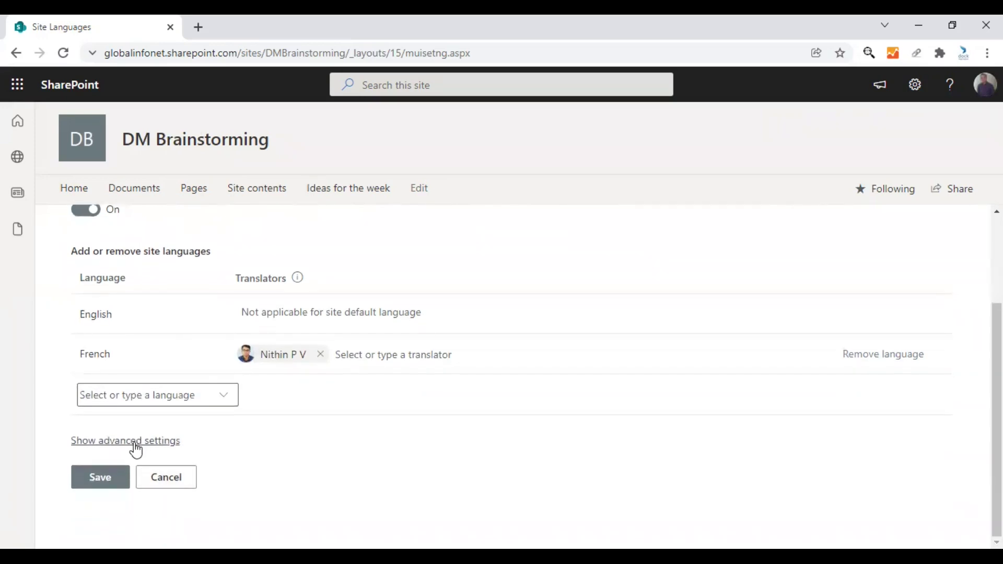
click(134, 443)
scroll(140, 444, down, 2)
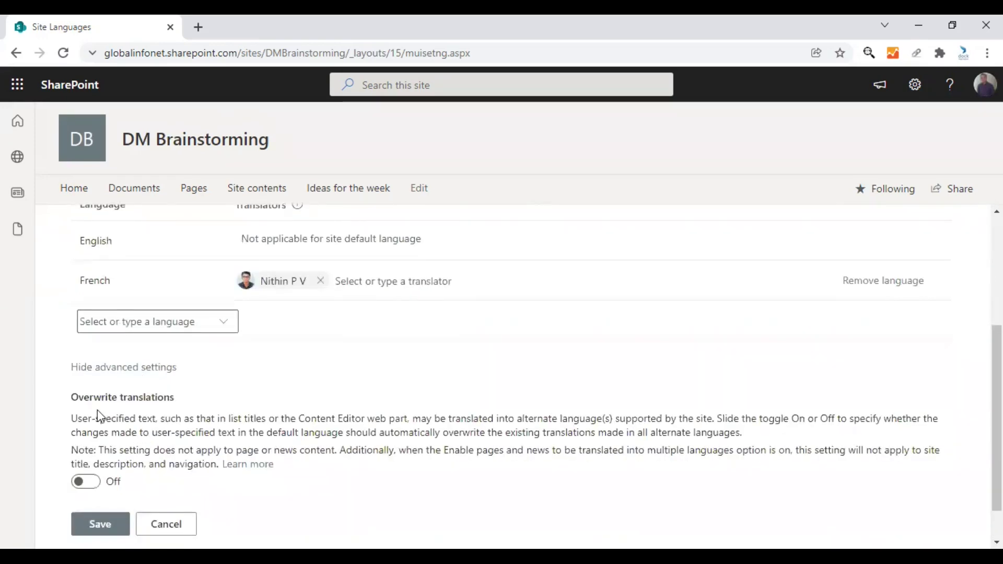
click(141, 366)
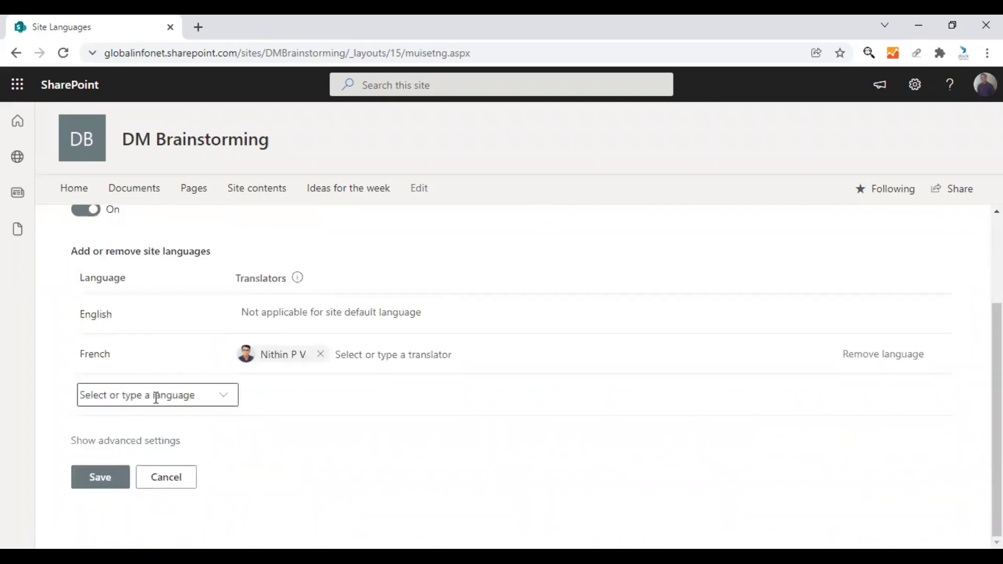
click(97, 481)
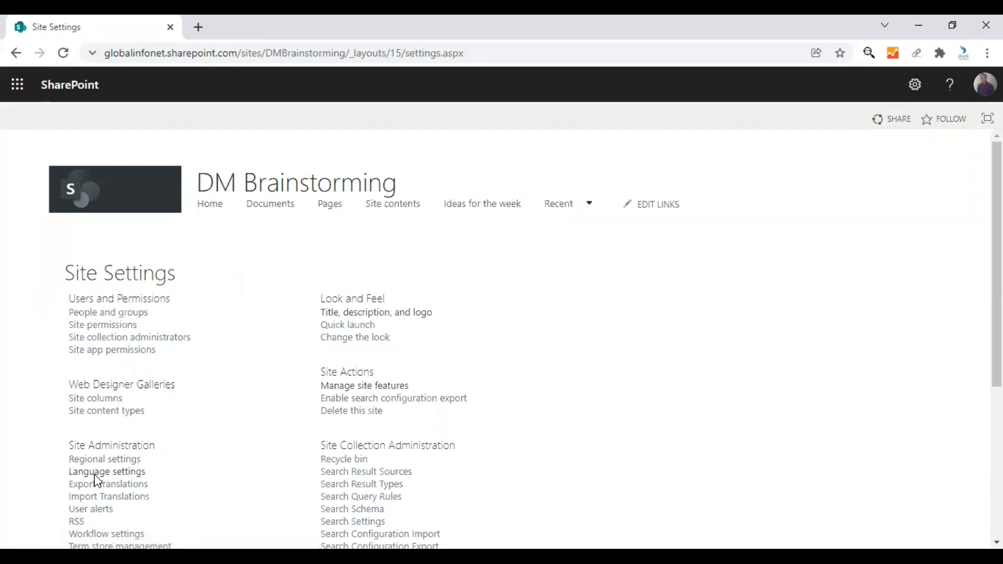
Return to the home page and check its languages, which list only English
click(211, 205)
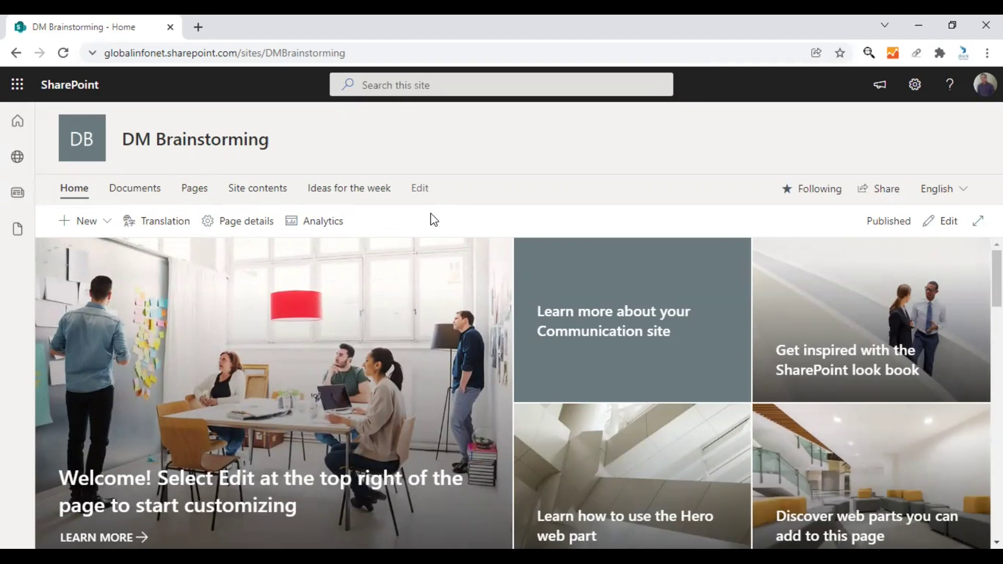
click(951, 191)
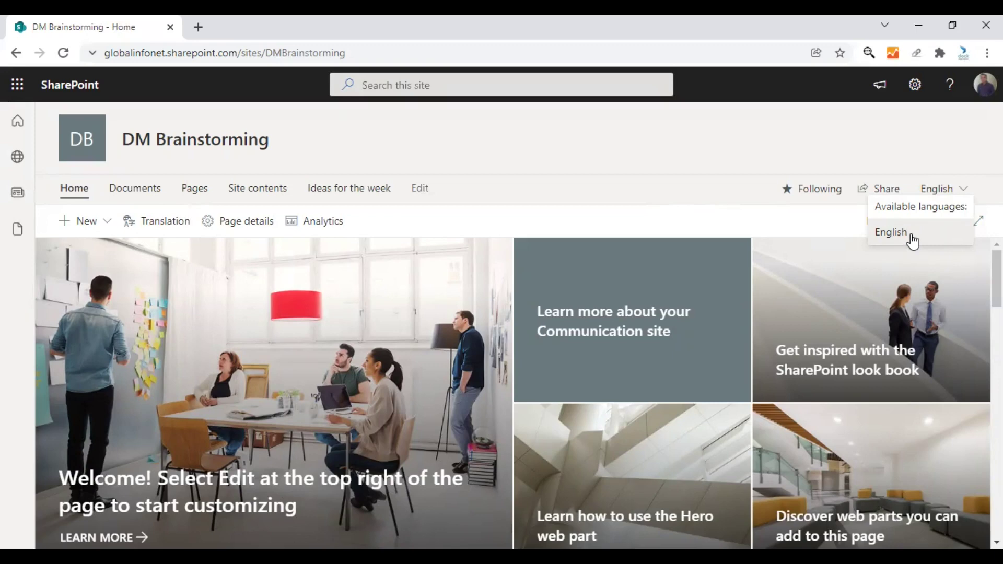
click(560, 217)
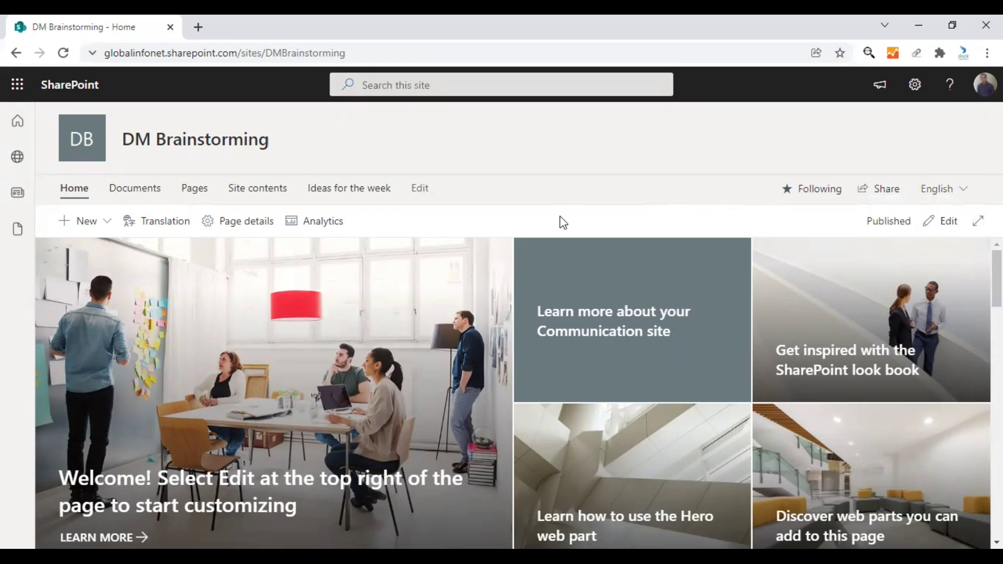
scroll(472, 296, down, 4)
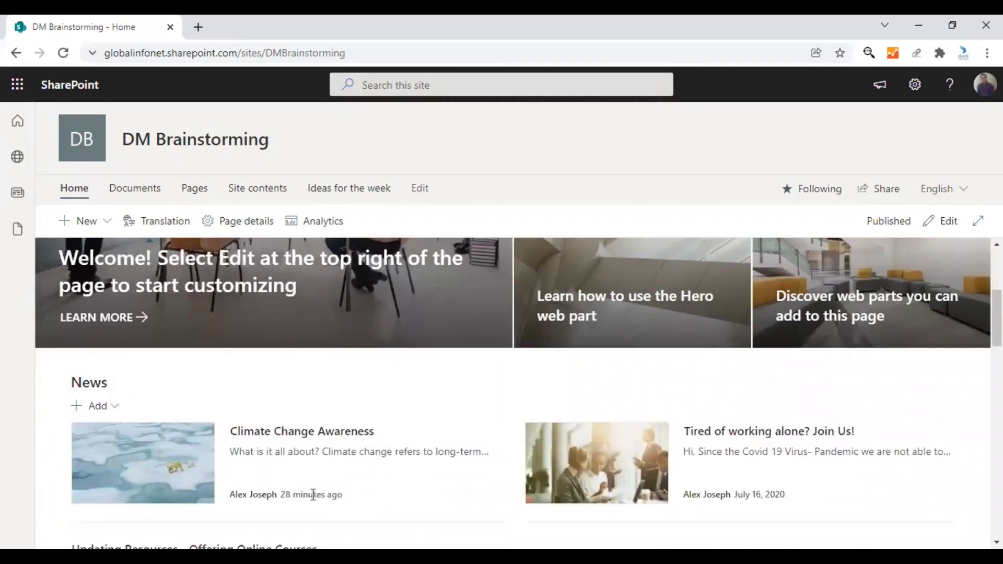
Open the Climate Change Awareness news post and create its French translation copy
click(281, 437)
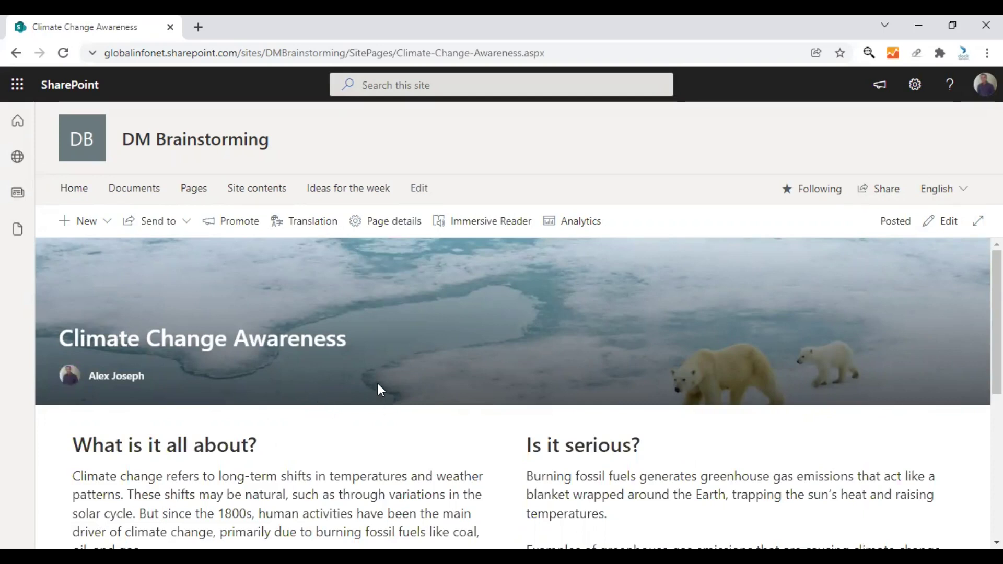
scroll(335, 424, down, 3)
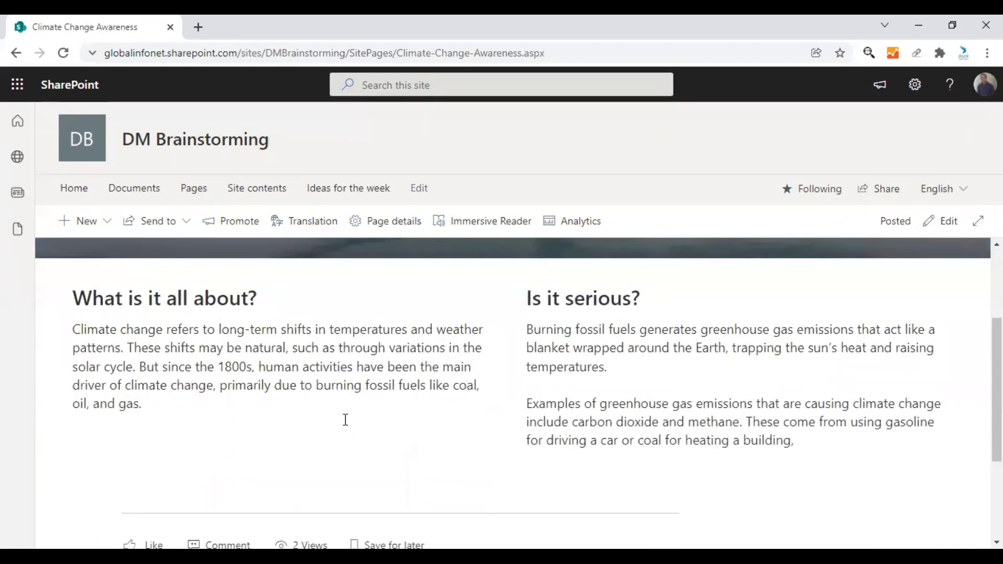
scroll(406, 380, up, 3)
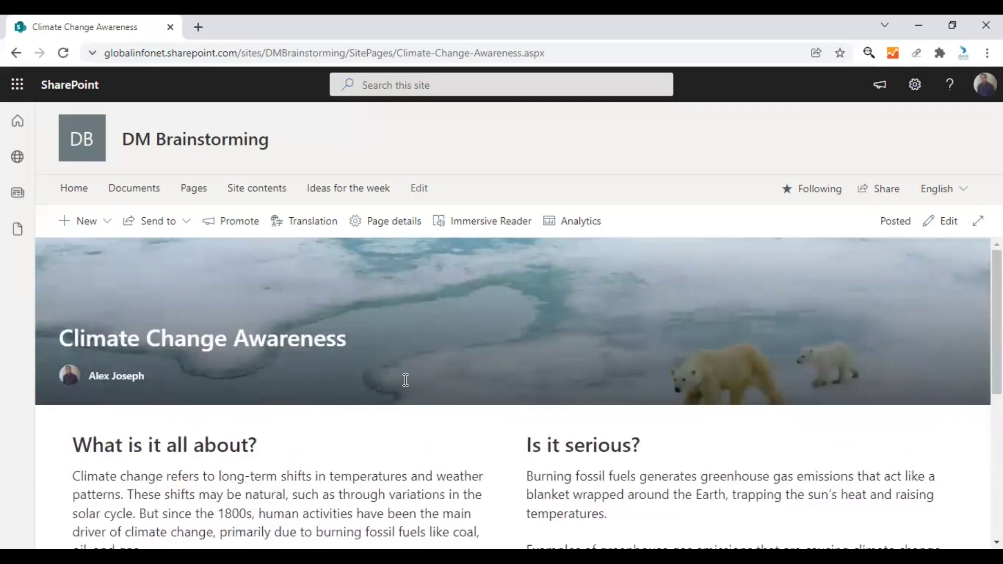
click(306, 225)
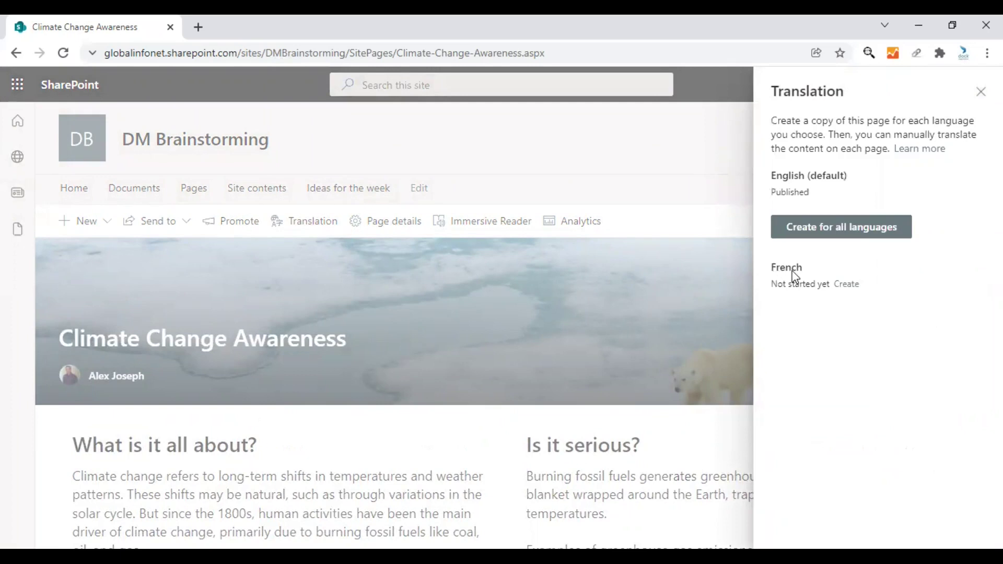
click(847, 285)
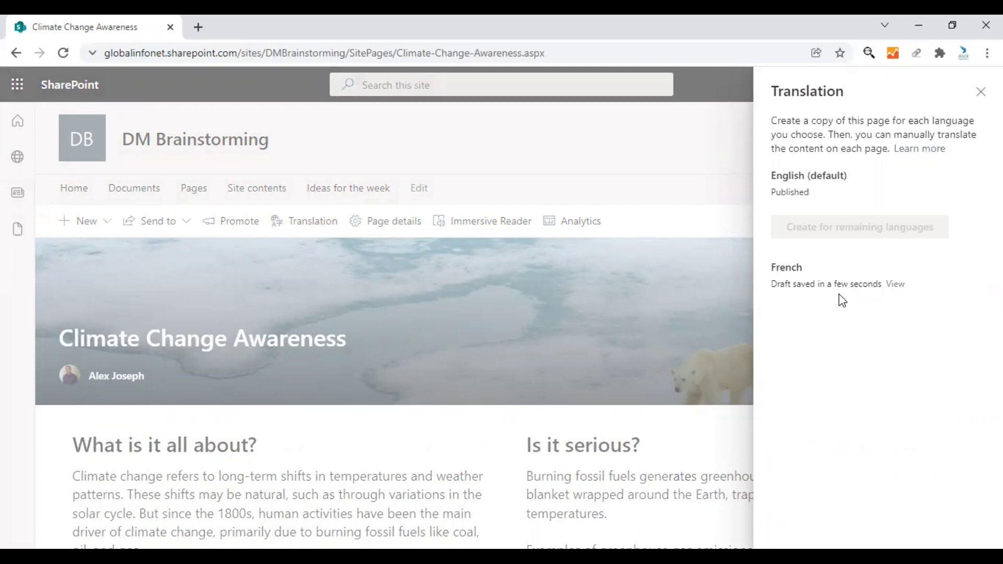
click(895, 284)
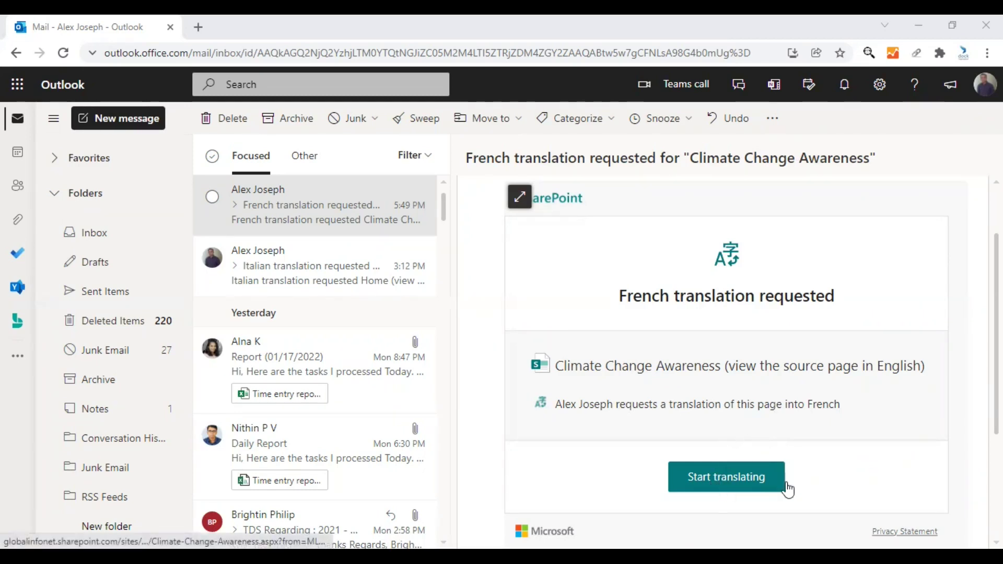
Start translating from the French translation request e-mail in Outlook
click(737, 483)
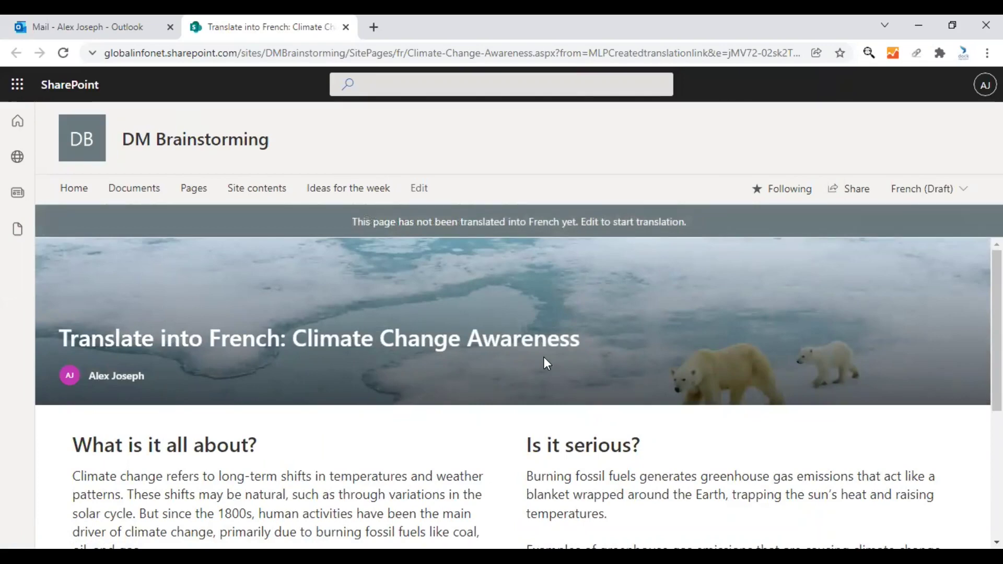
scroll(546, 360, down, 4)
Put the French Climate Change Awareness draft page into edit mode
scroll(546, 363, up, 4)
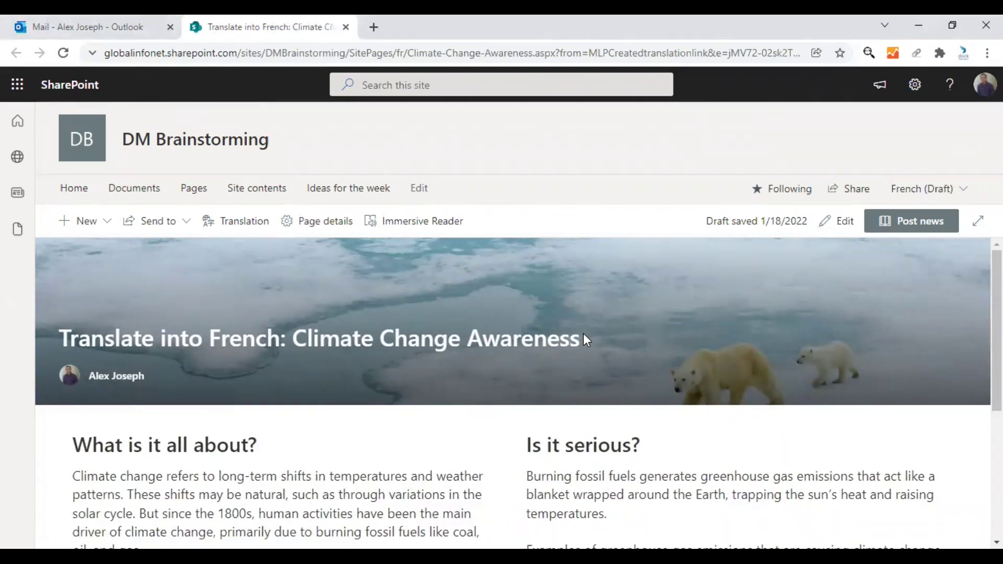
click(838, 225)
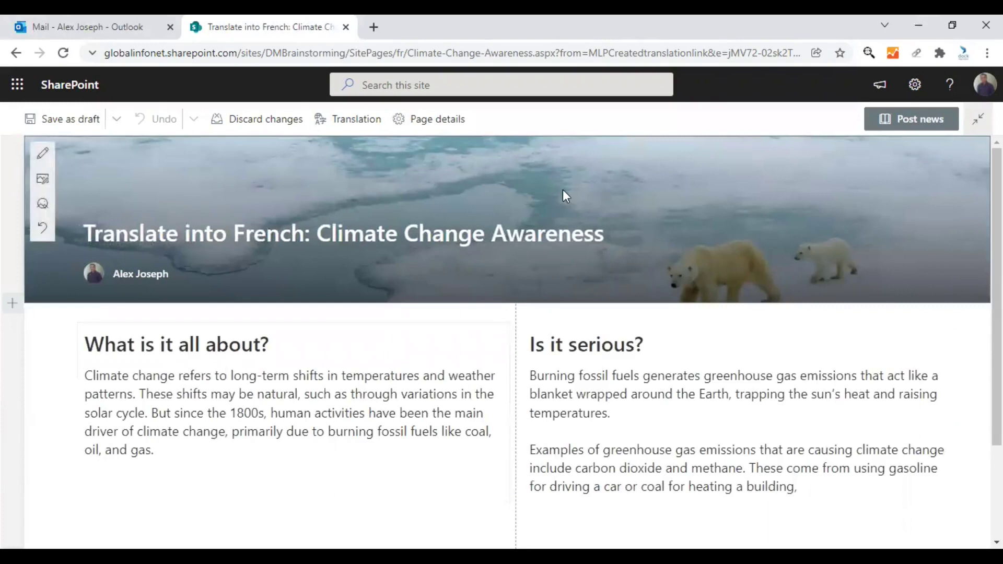
Replace the title with 'Sensibilisation au changement climatique' and the first section with French text
triple_click(573, 230)
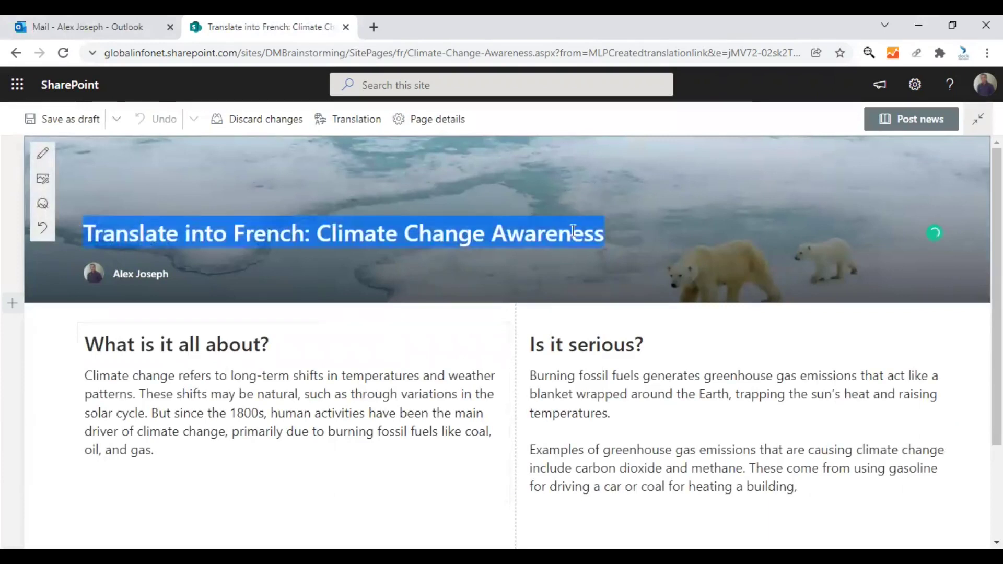
text(Sensibilisation au changement climatique)
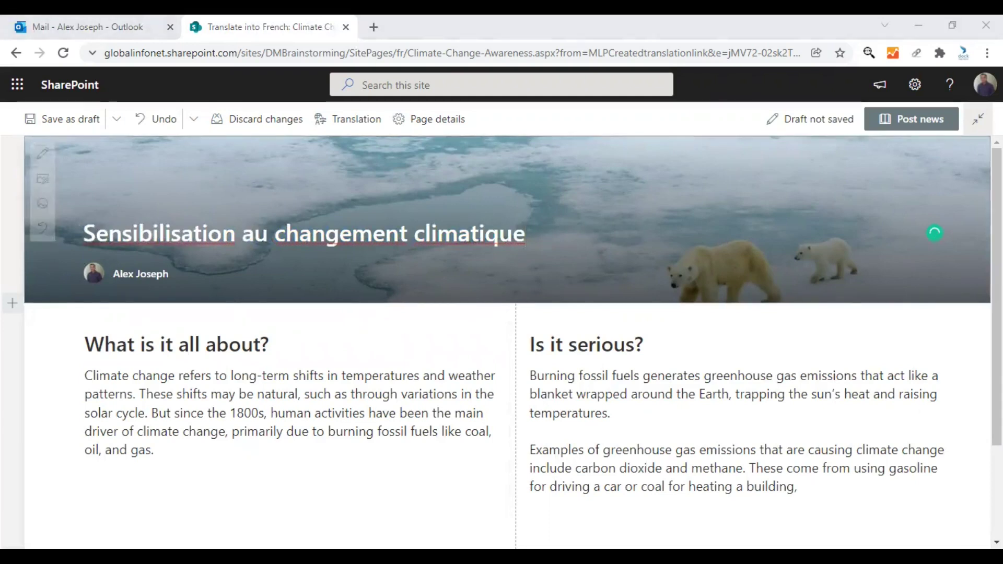
click(387, 402)
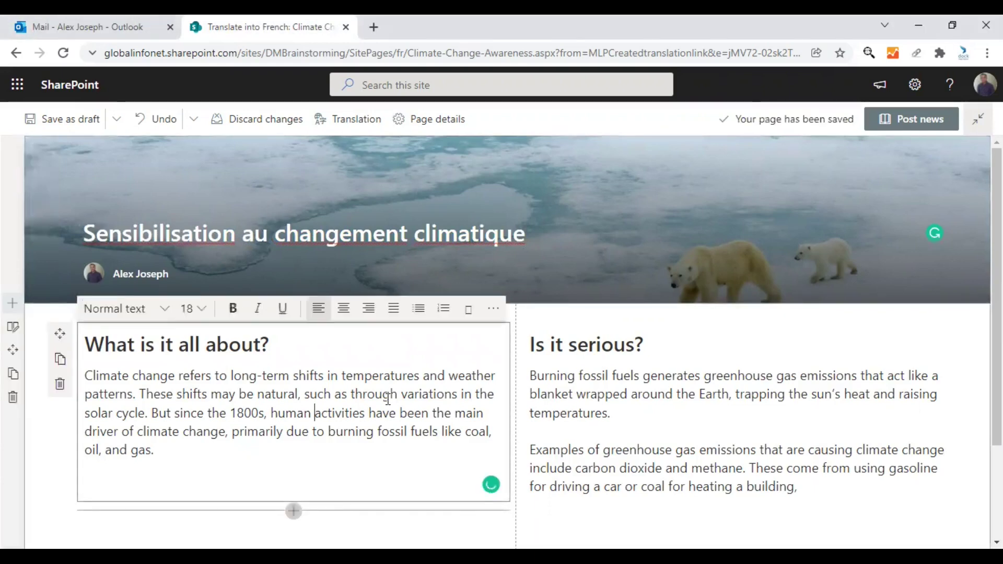
key(ctrl+a)
text(C'est à propos de quoi? Le changement climatique fait référence aux variations à long terme des températures et des conditions météorologiques. Ces changements peuvent être naturels, comme par exemple par des variations du cycle solaire. Mais depuis les années 1800, les activités humaines sont le principal moteur du changement climatique, principalement en raison de la combustion de combustibles fossiles comme le charbon, le pétrole et le gaz.)
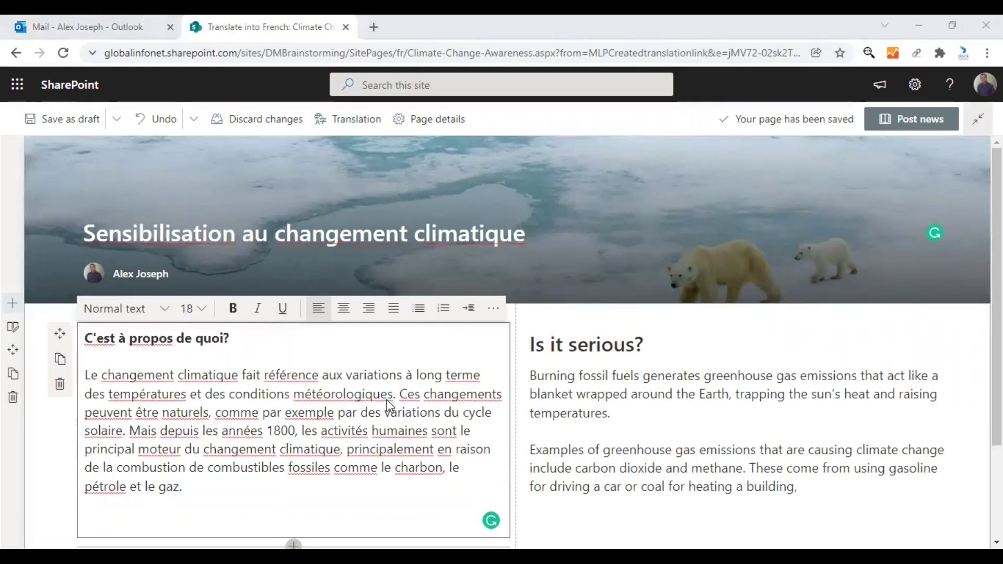
Replace the 'Is it serious?' section with French text and post the page as news
click(619, 394)
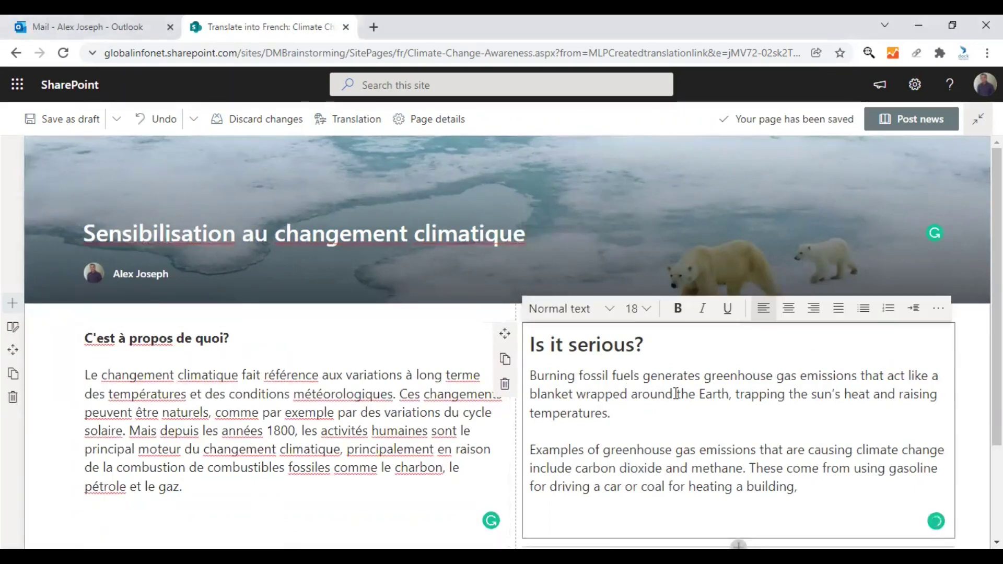
key(ctrl+a)
text(Est ce sérieux? La combustion de combustibles fossiles génère des émissions de gaz à effet de serre qui agissent comme une couverture enroulée autour de la Terre, emprisonnant la chaleur du soleil et augmentant les températures.)
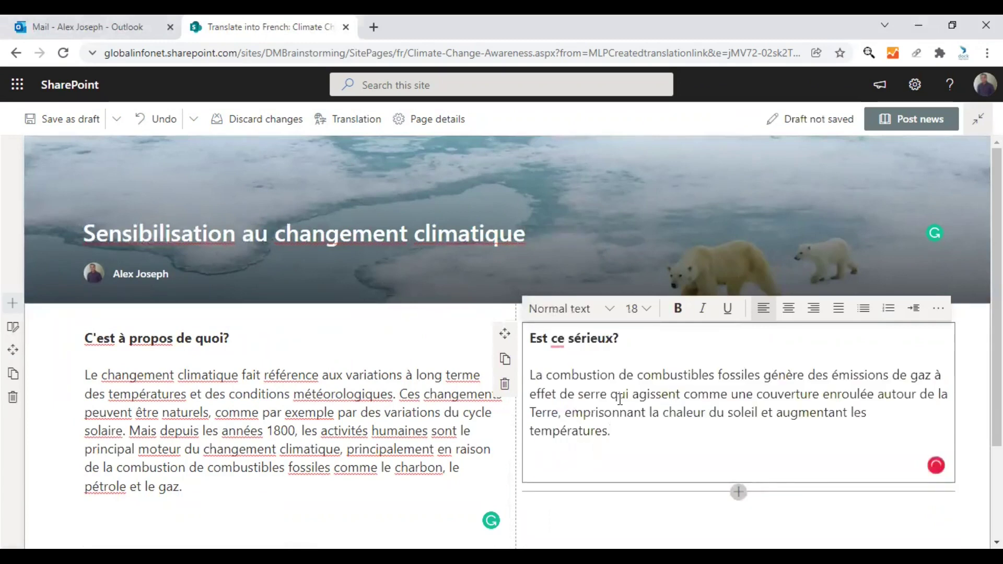
click(257, 340)
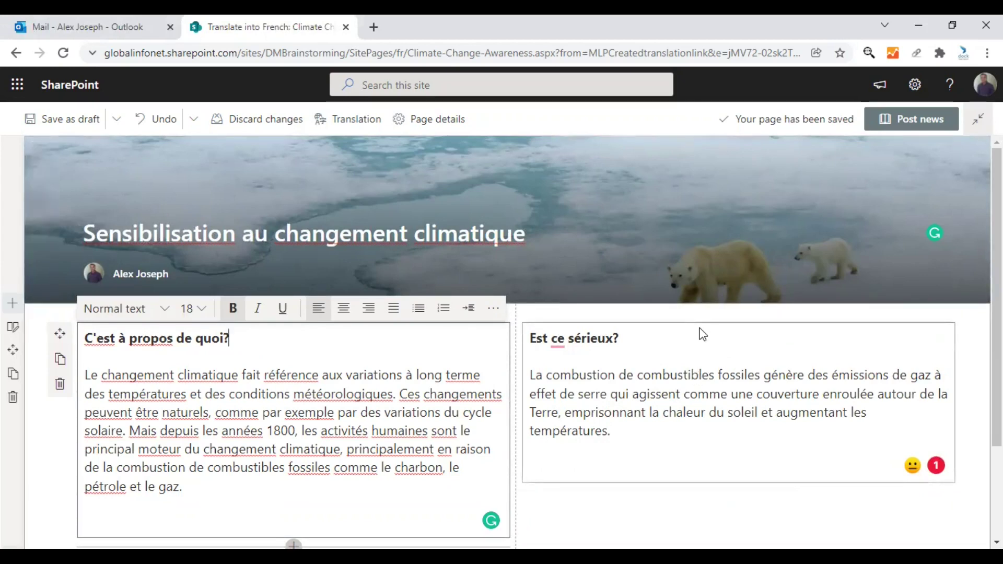
click(927, 123)
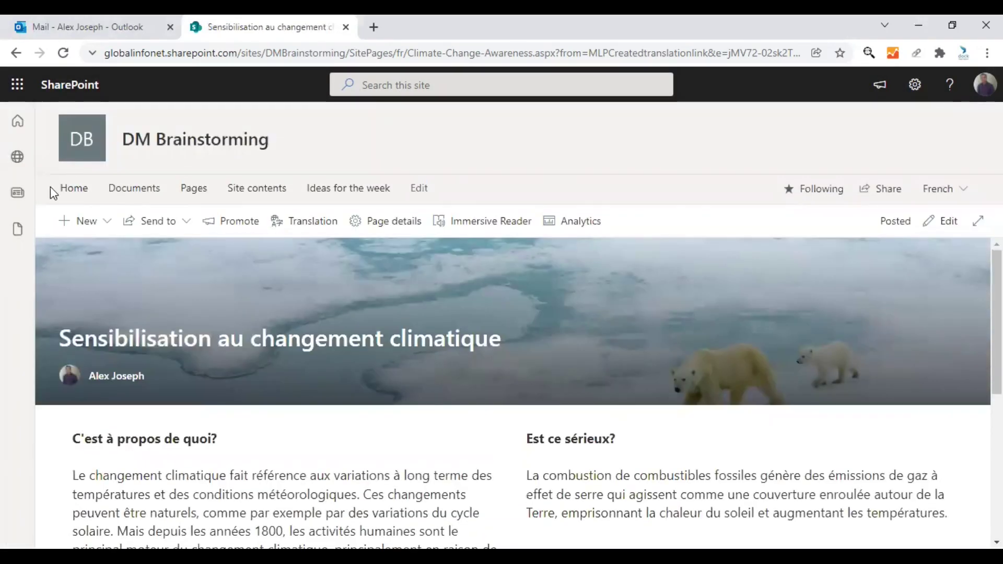
From the home page's News section, open the Climate Change Awareness post and list its available languages
click(74, 191)
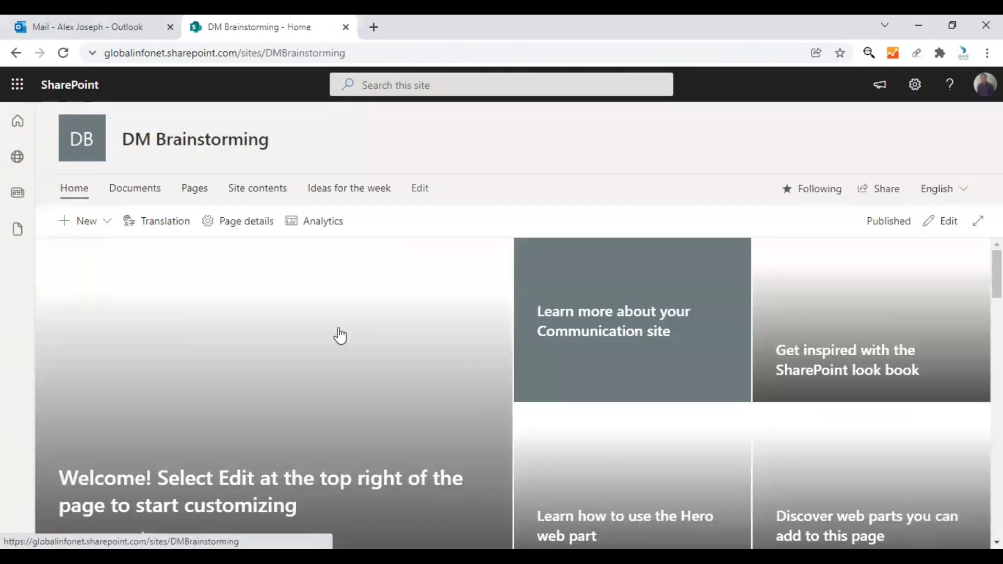
scroll(473, 390, down, 5)
scroll(478, 384, down, 2)
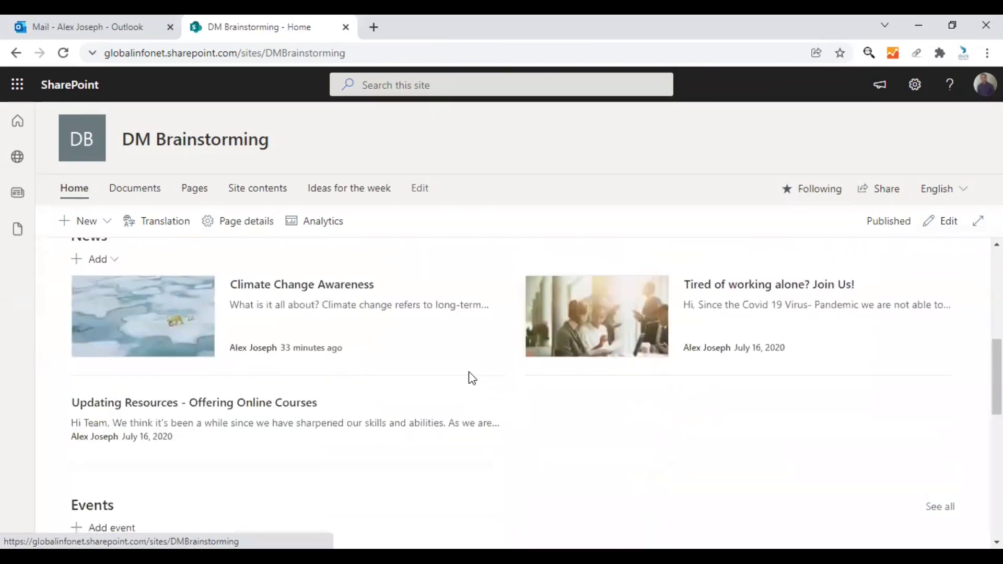
click(298, 286)
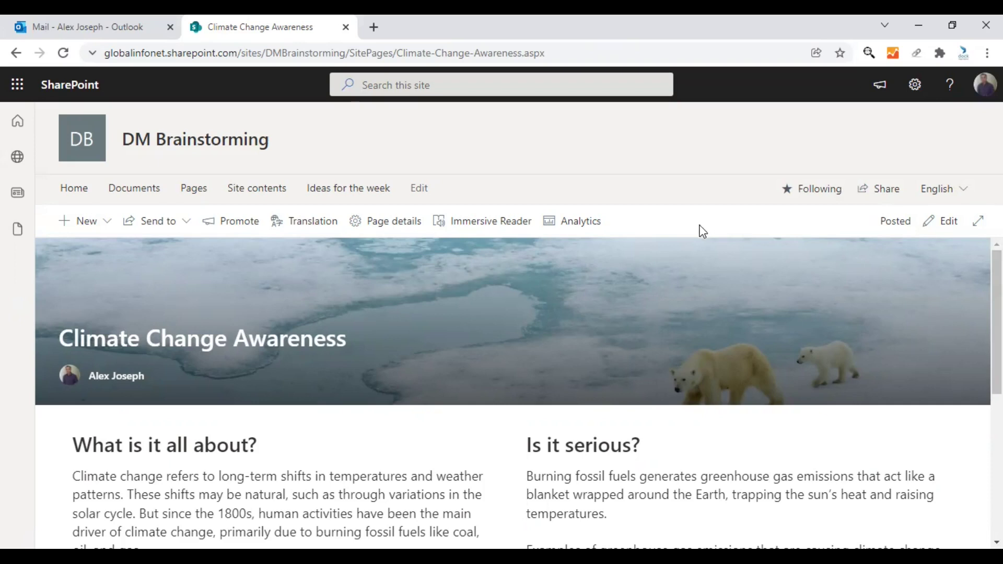
click(959, 192)
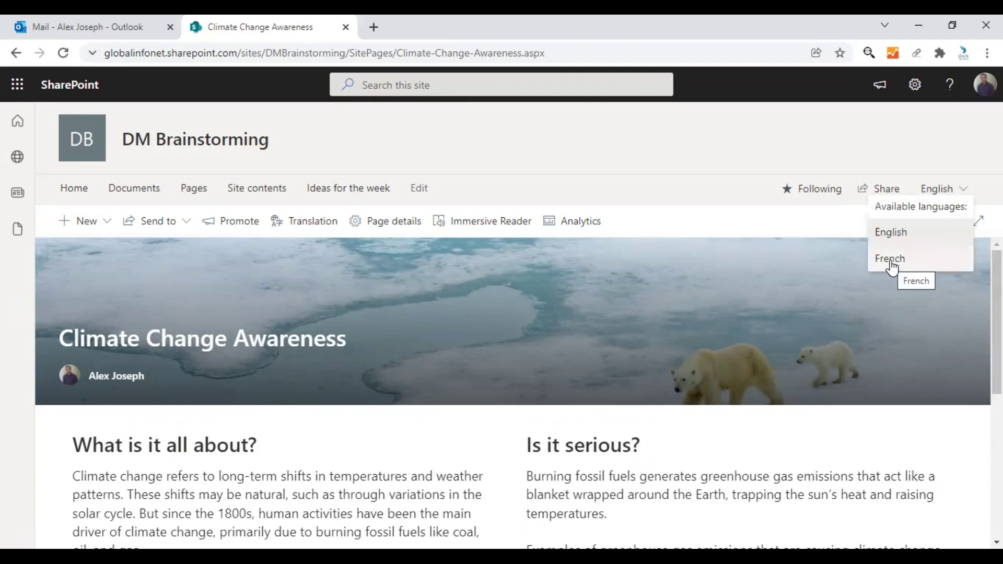
Switch the Climate Change Awareness post to French and scroll through the translated page
click(897, 258)
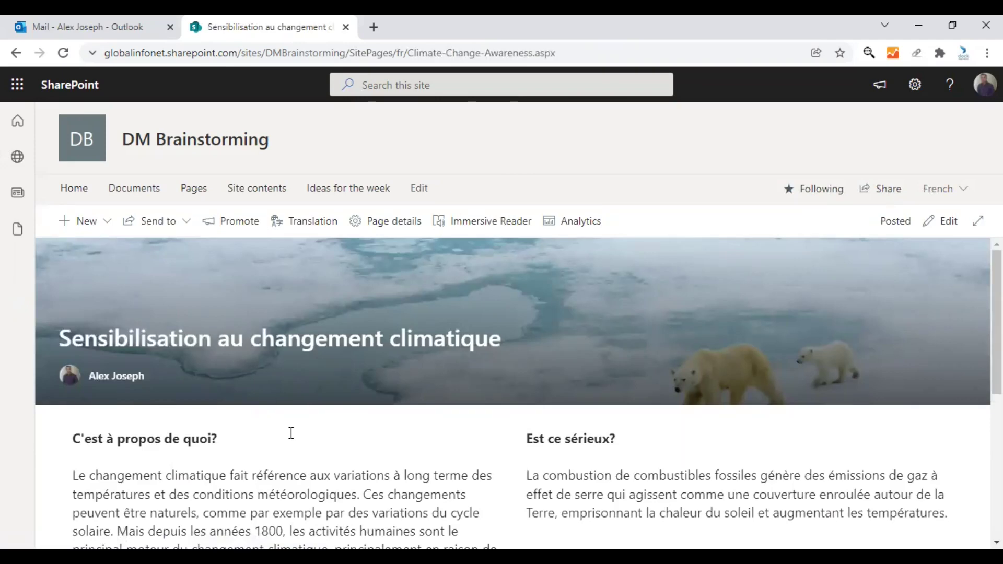
scroll(291, 432, down, 3)
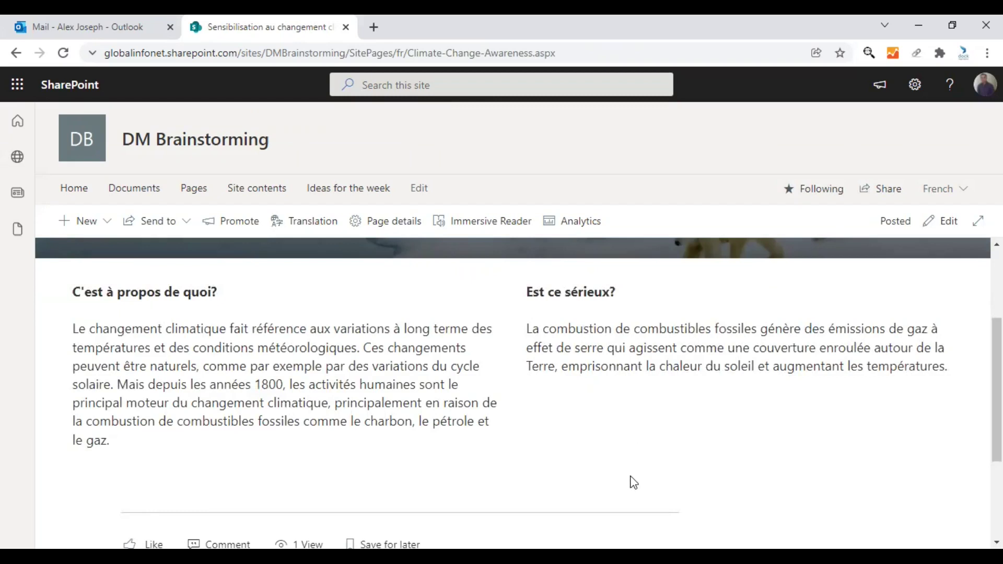
scroll(541, 433, up, 2)
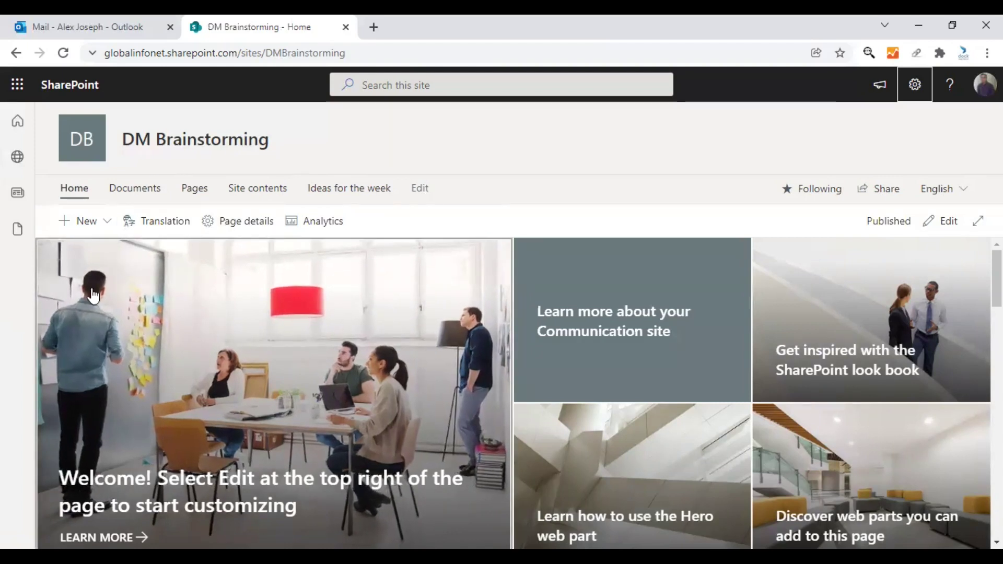
Open the Site information panel for DM Brainstorming from the Settings gear
scroll(444, 400, down, 5)
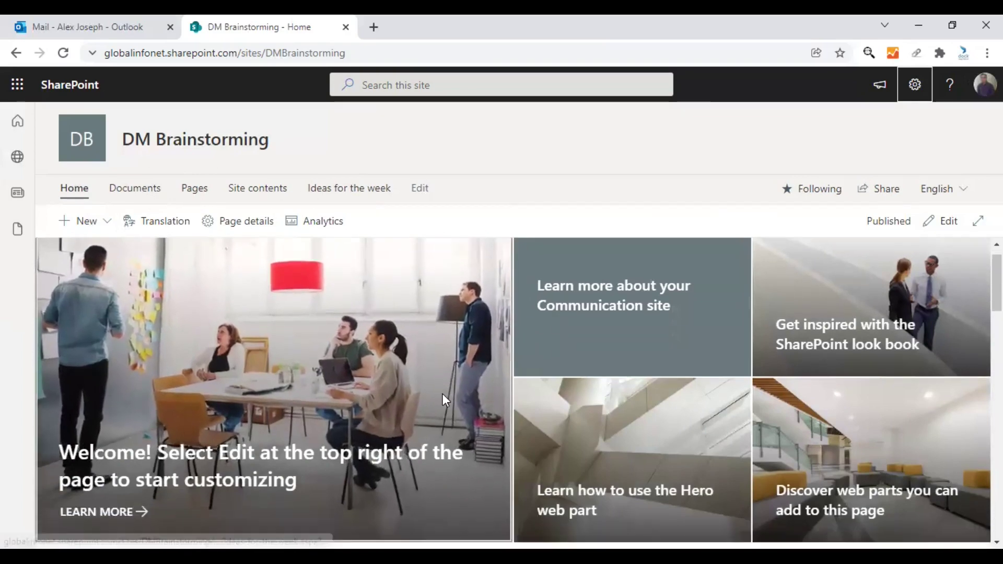
scroll(445, 401, up, 5)
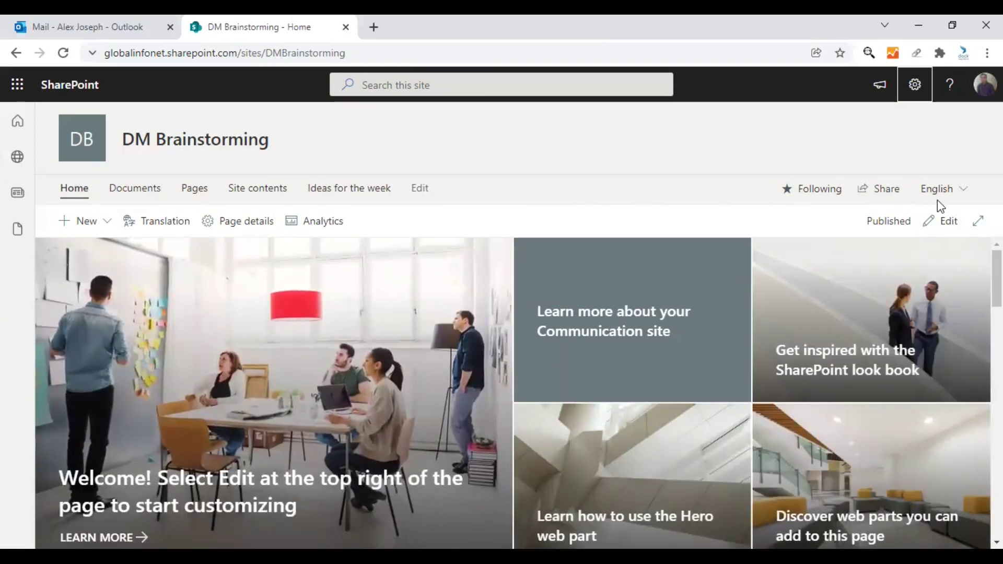
click(912, 83)
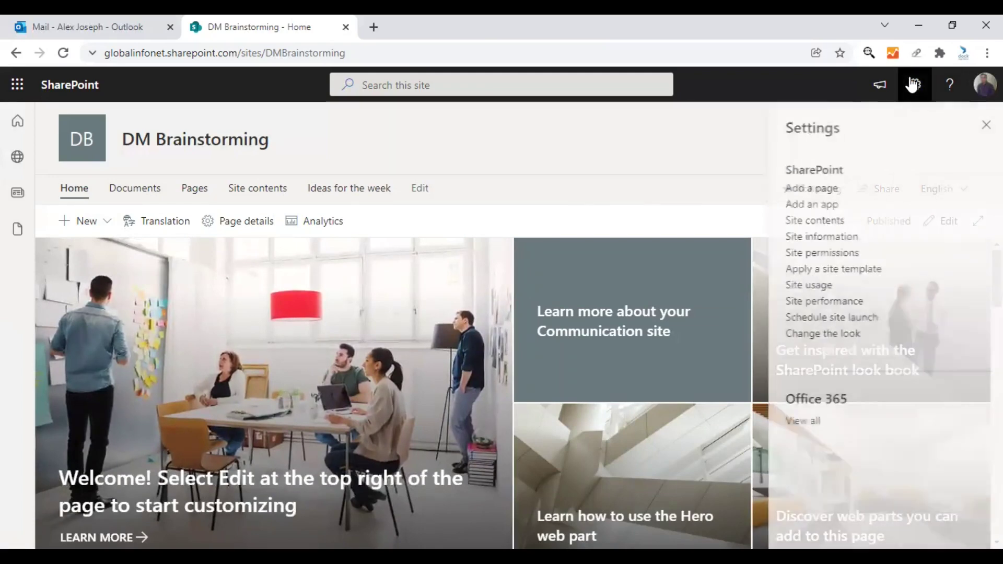
click(811, 239)
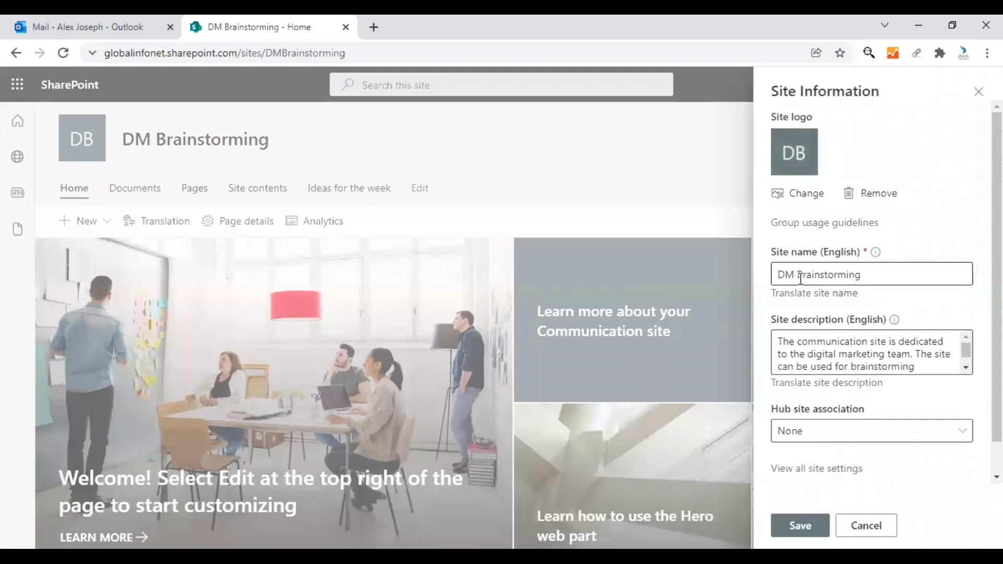
Select the English site name field and bring up its translations
click(834, 272)
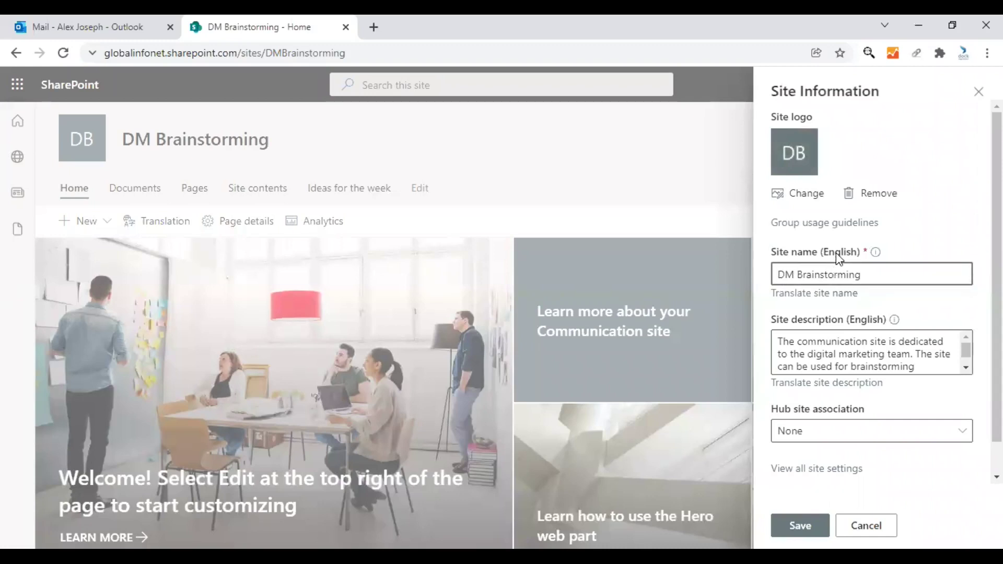
key(End)
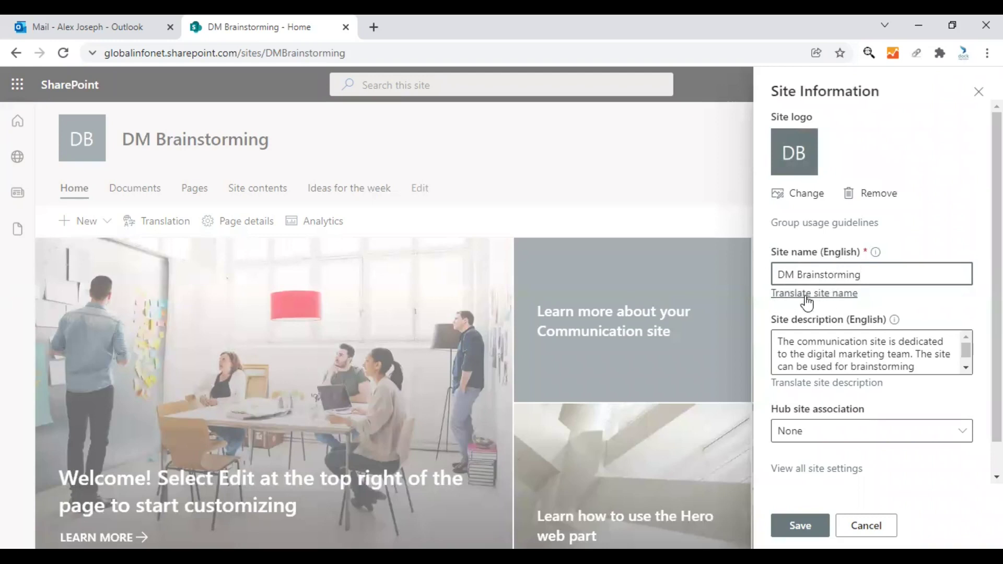
click(779, 299)
Replace the French site name 'Remue-méninges marketing' with the pasted 'Remue-méninges DM' and confirm
click(934, 218)
drag(934, 217, 768, 218)
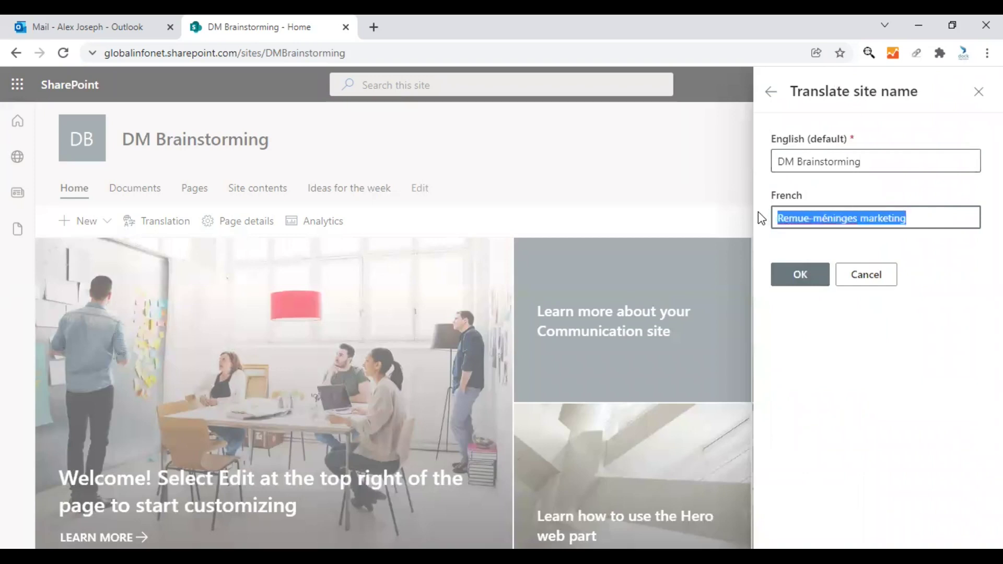
key(BackSpace)
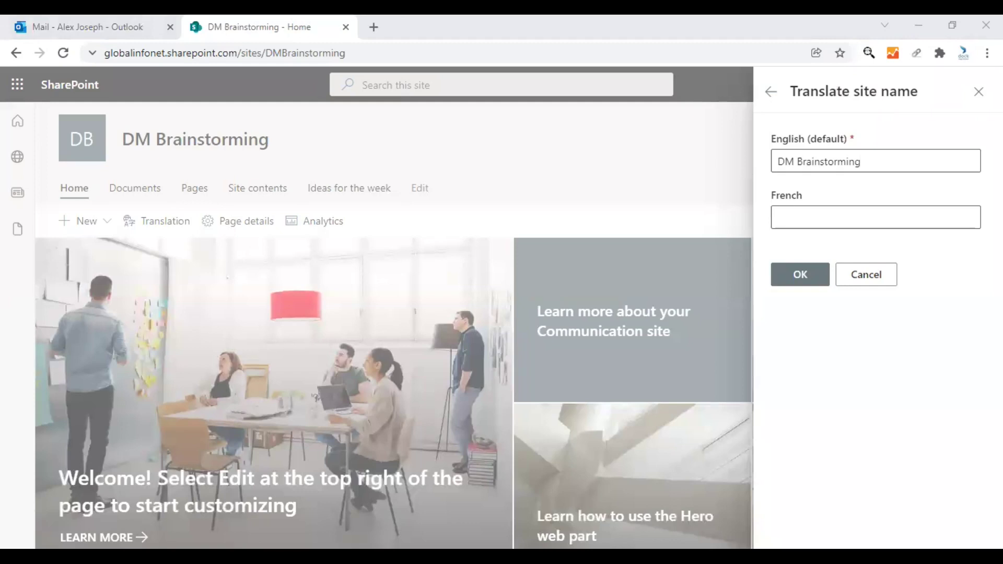
click(810, 213)
text(Remue-méninges DM)
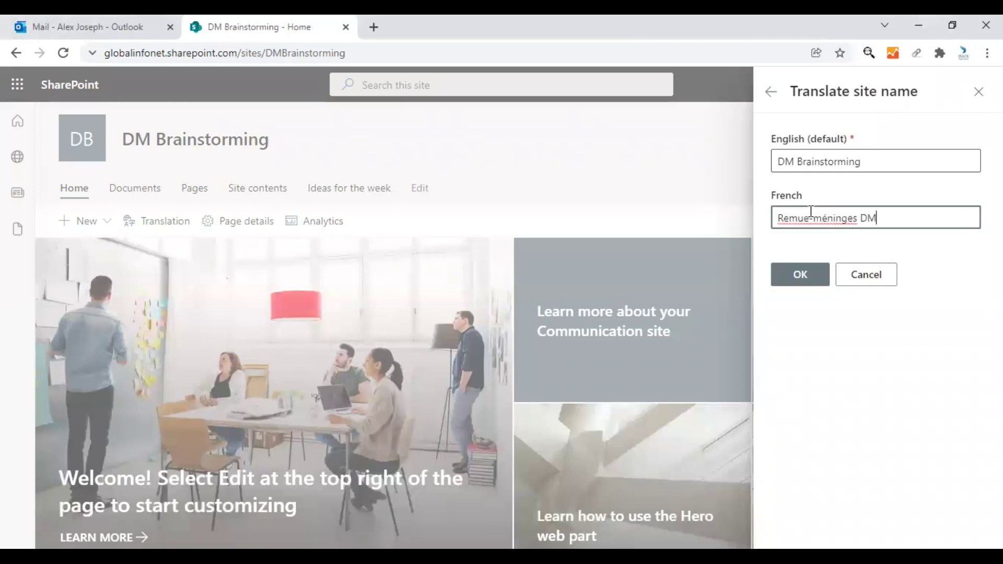
click(801, 276)
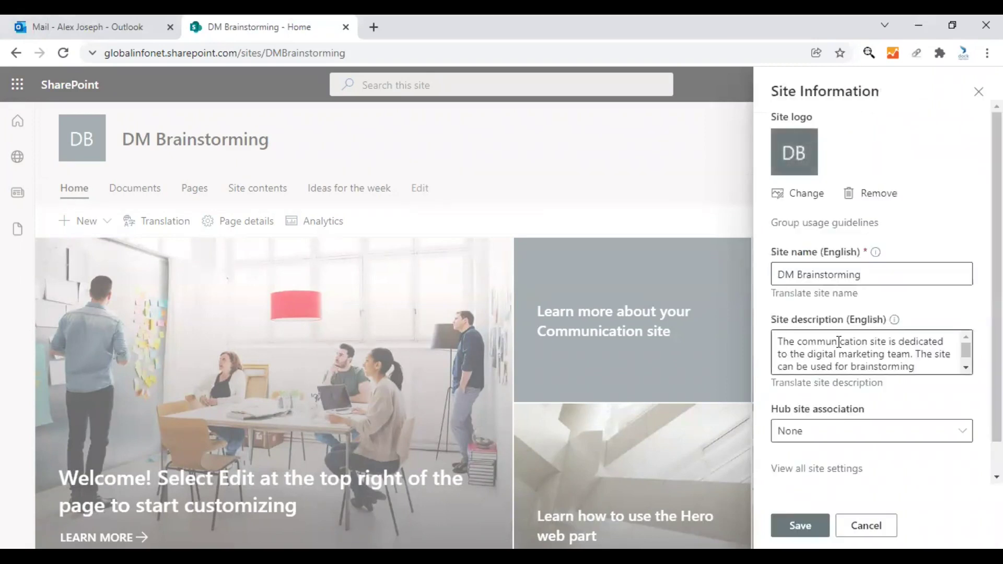
Paste a French translation of the site description, confirm it, and save the site information
scroll(821, 362, down, 1)
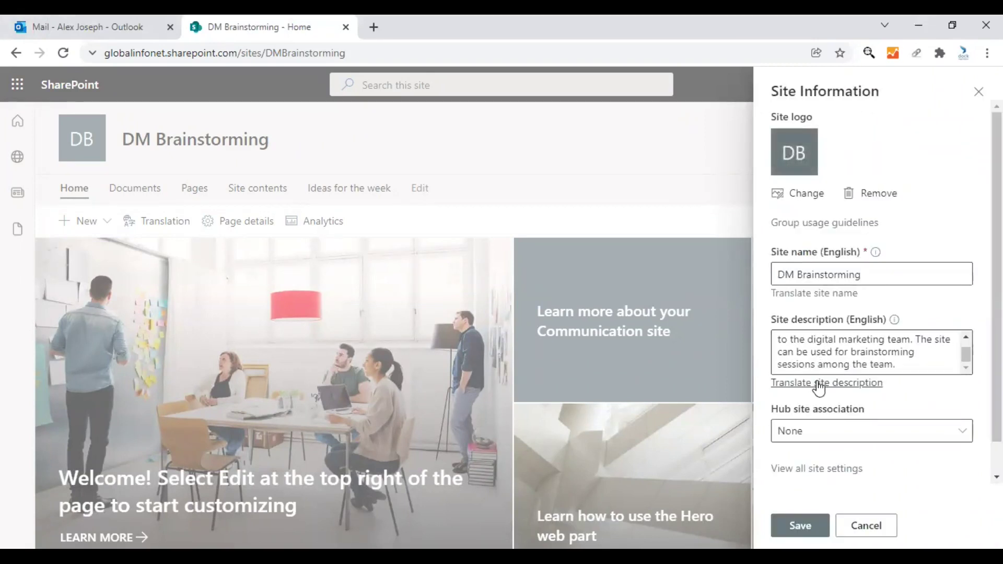
click(814, 384)
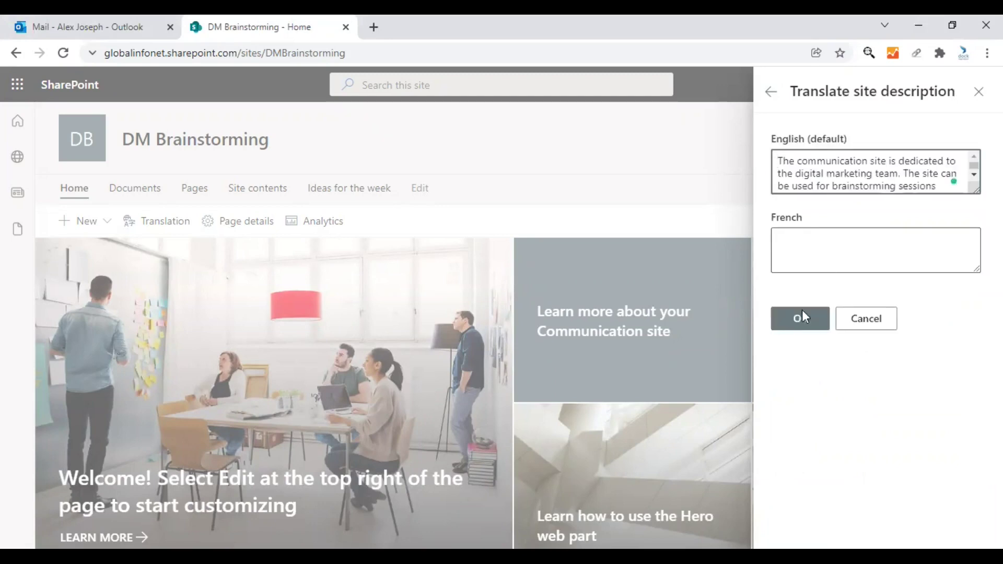
click(831, 246)
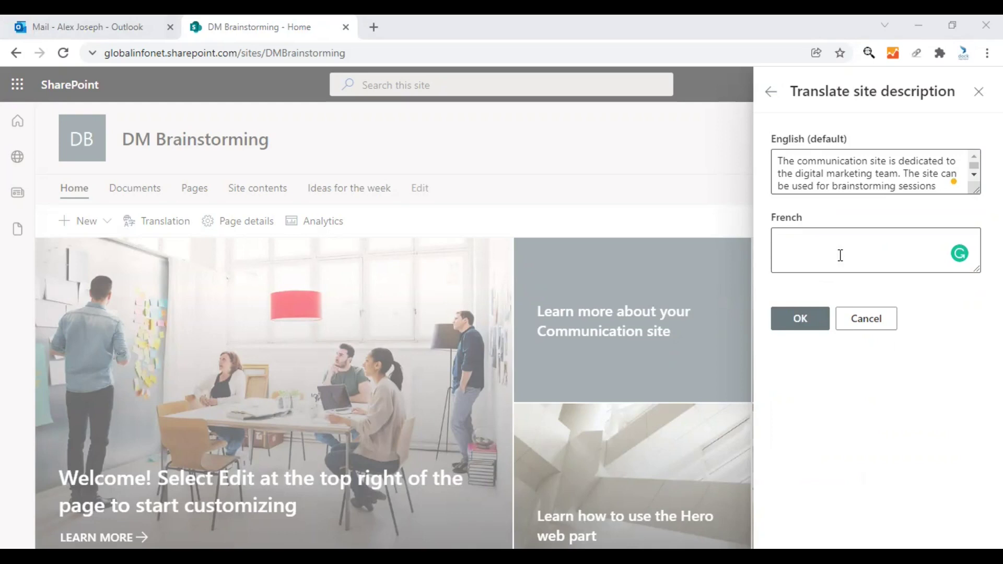
key(ctrl+v)
click(797, 323)
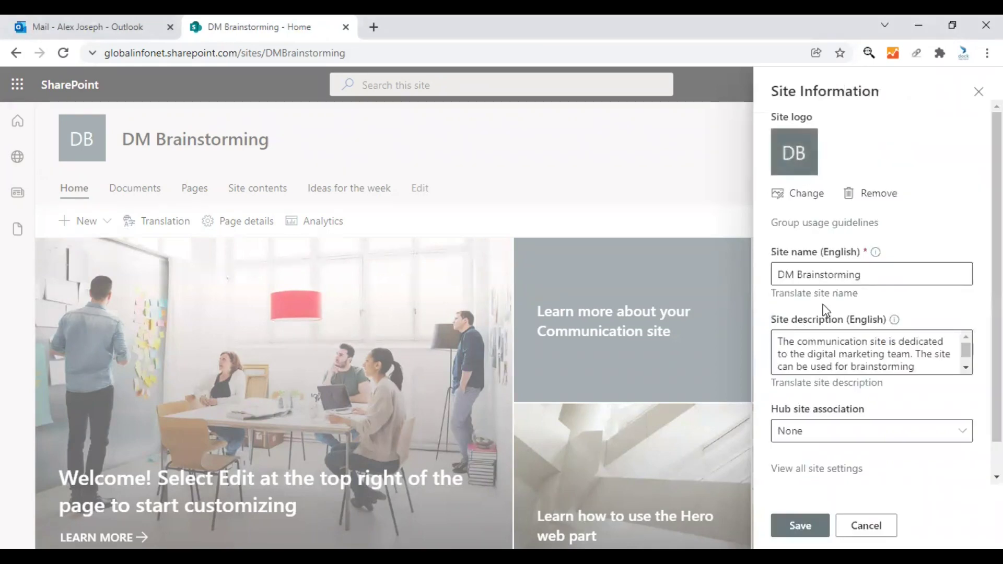
scroll(928, 333, down, 1)
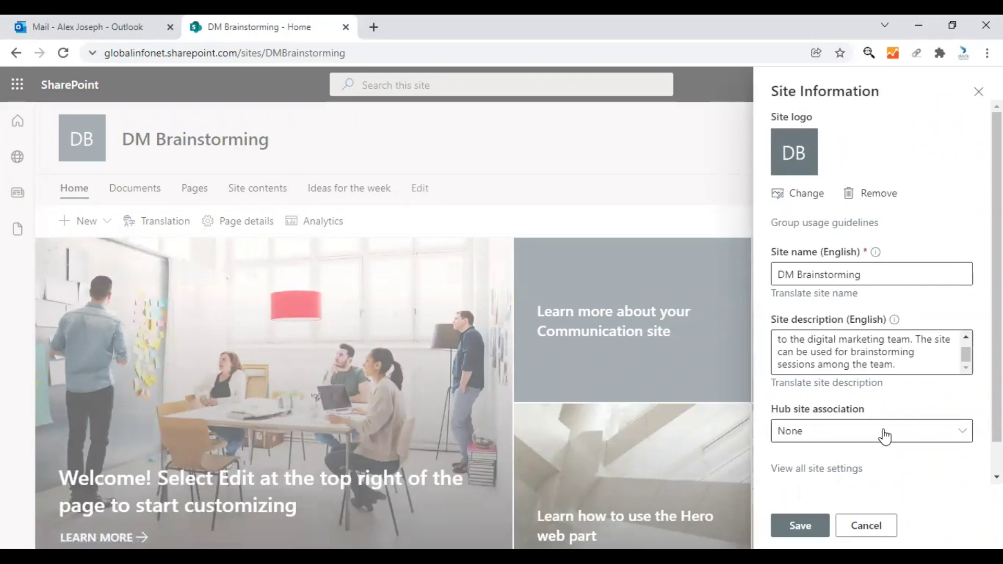
click(800, 526)
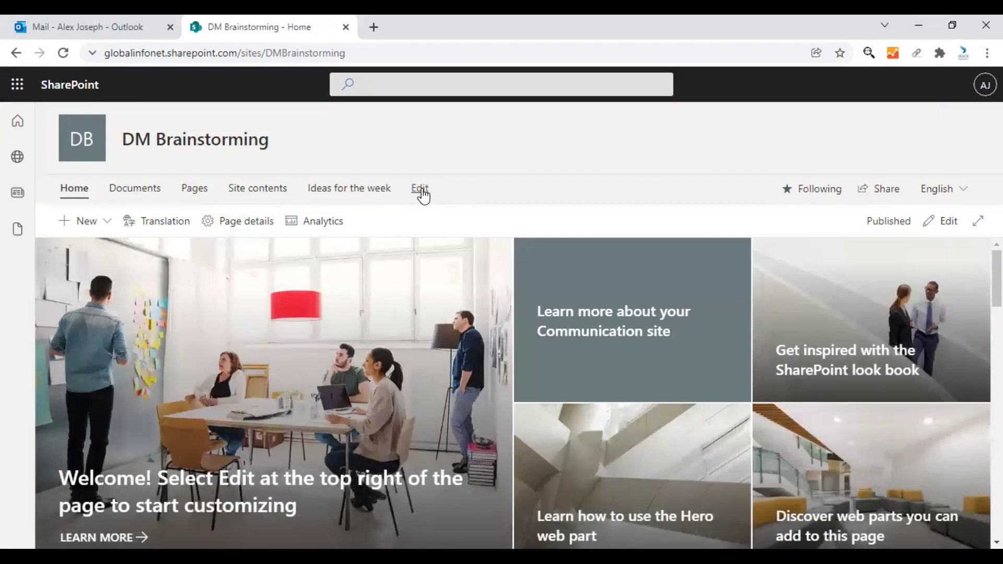
click(421, 189)
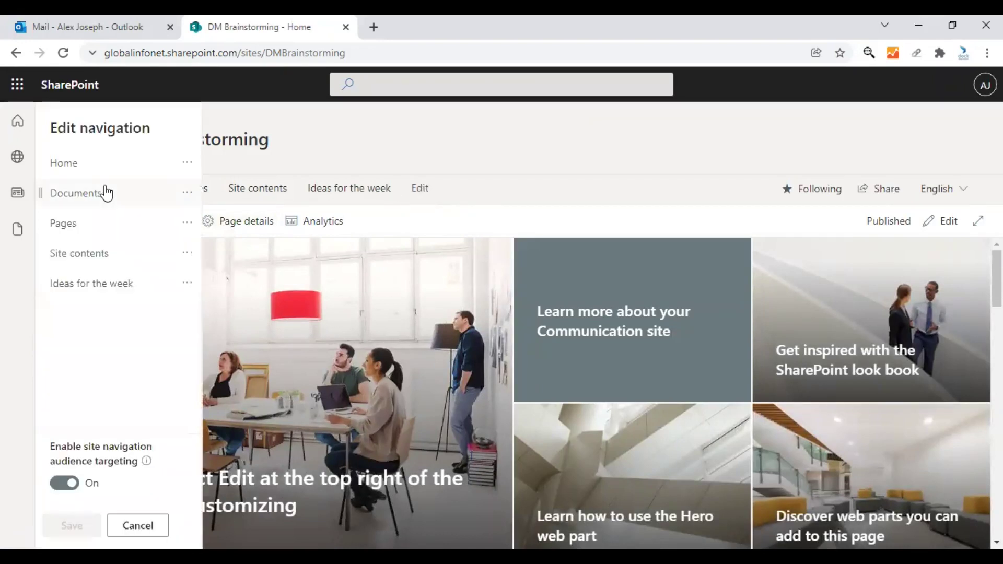
click(187, 196)
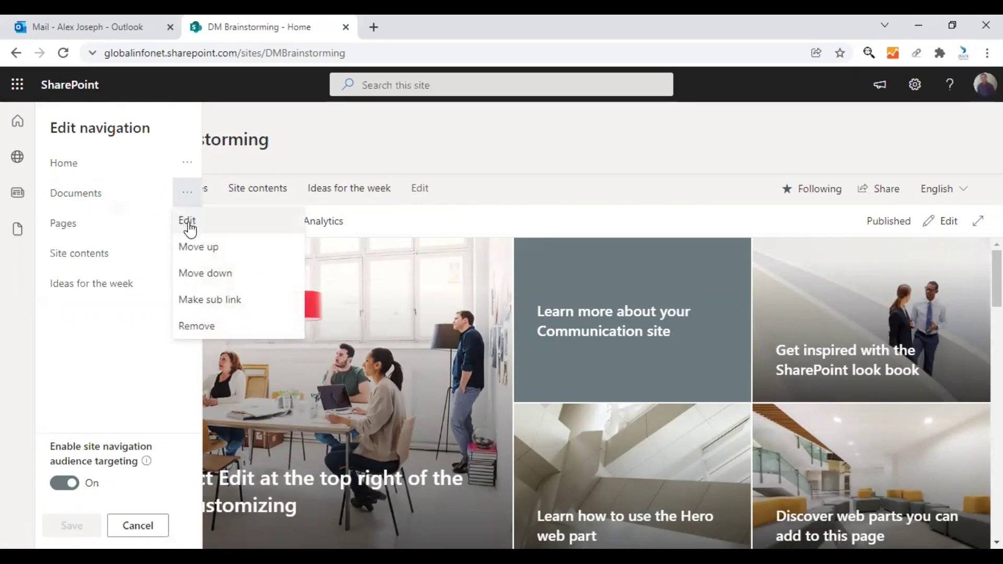
click(190, 218)
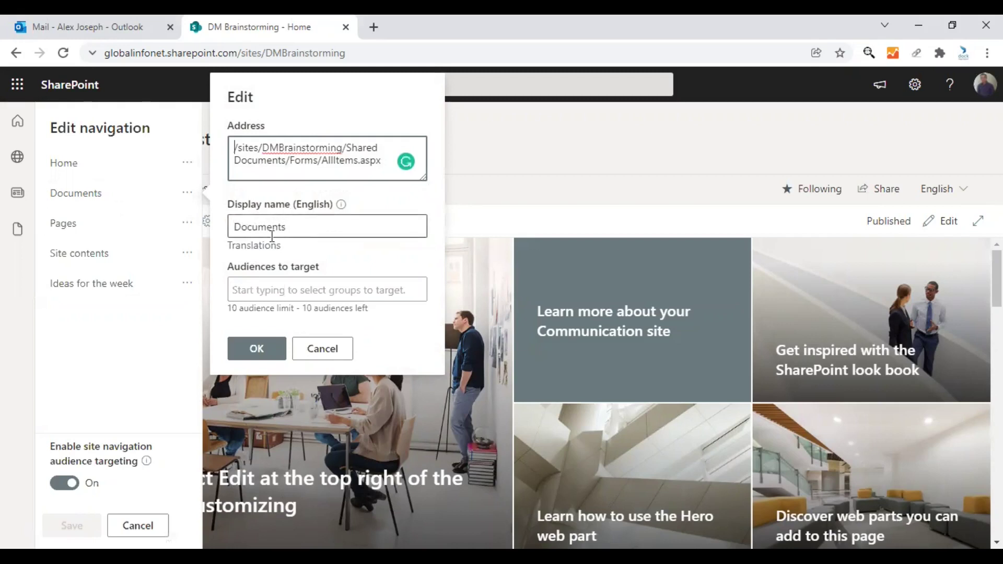
click(260, 254)
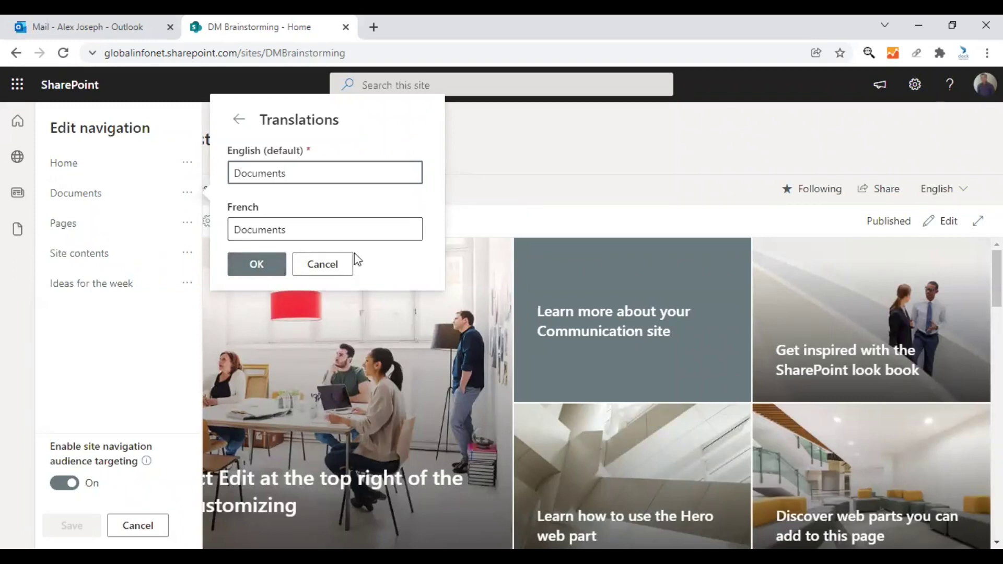
click(328, 272)
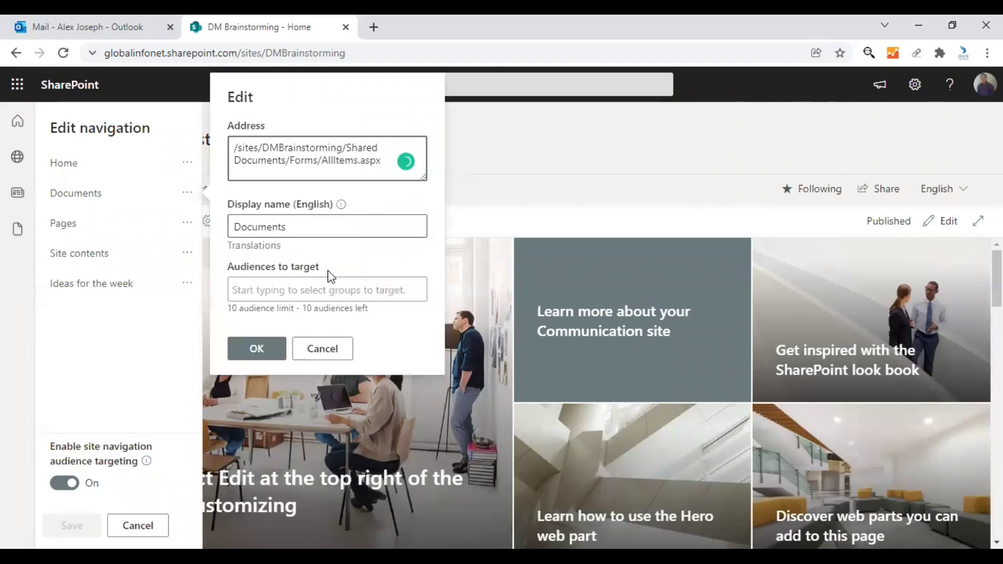
click(323, 354)
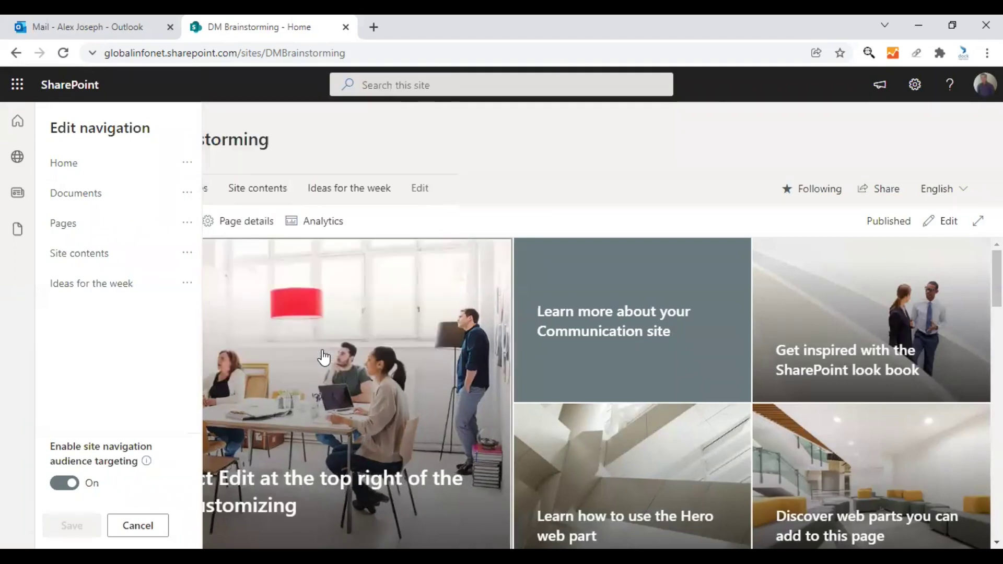
click(138, 526)
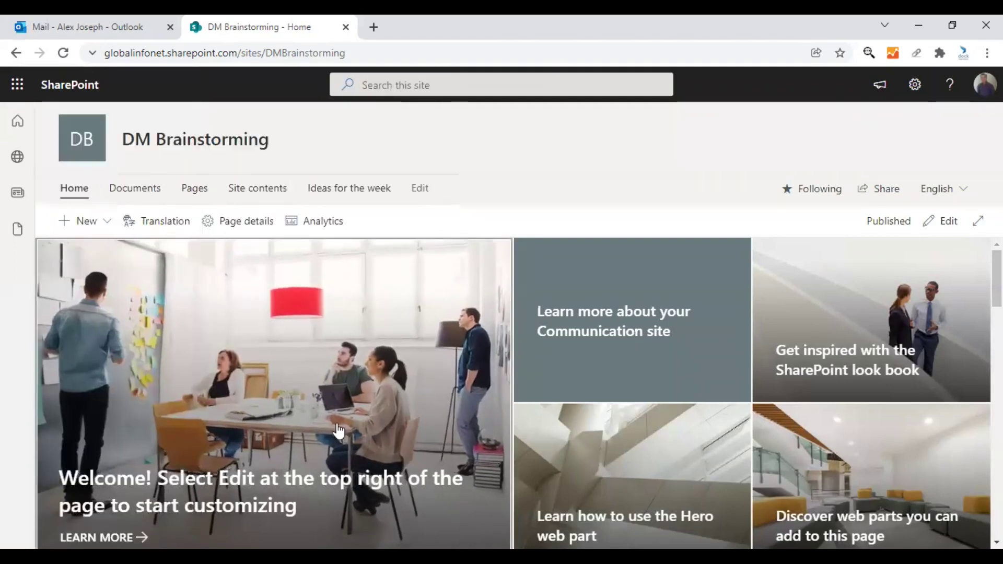
scroll(450, 385, down, 10)
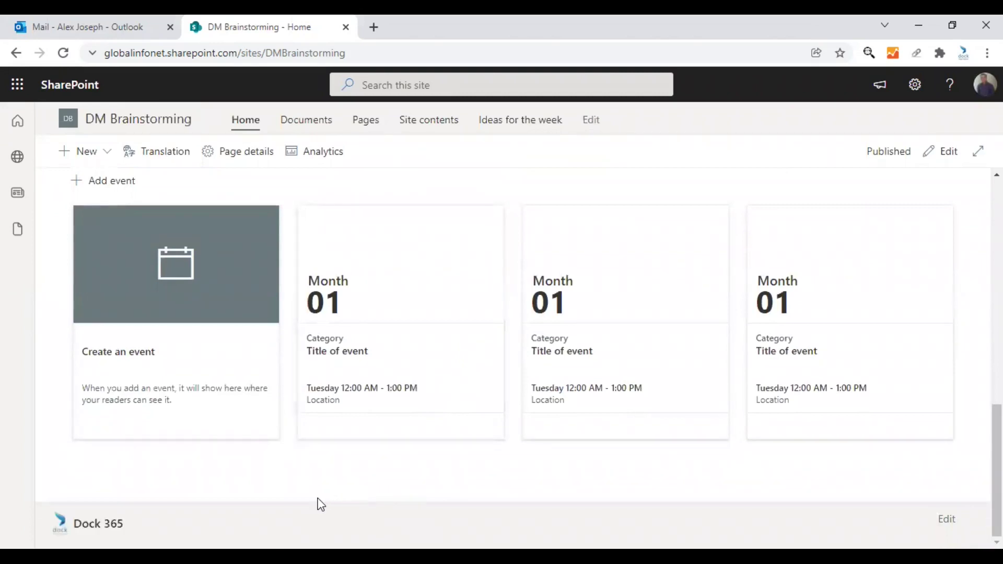
click(948, 523)
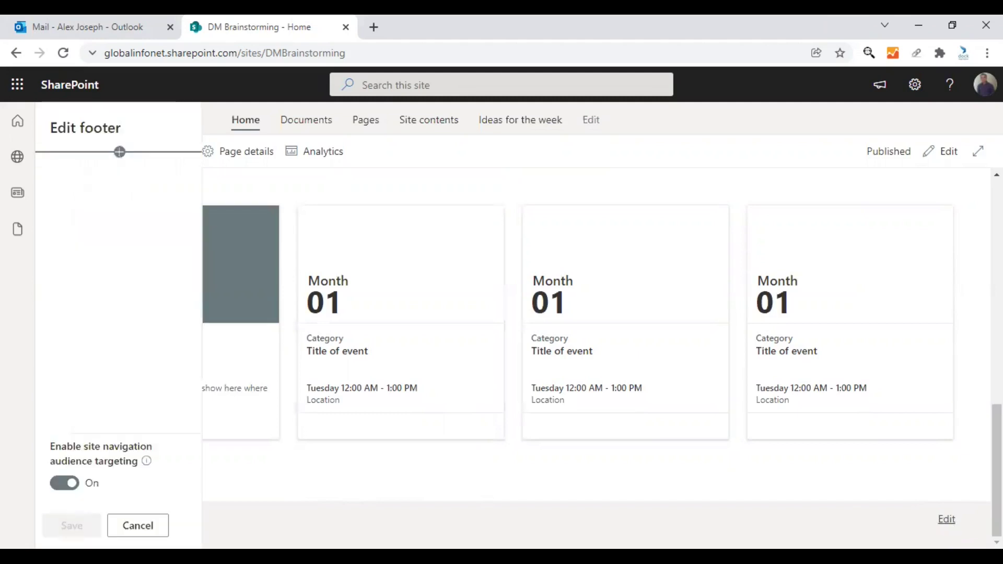
click(120, 152)
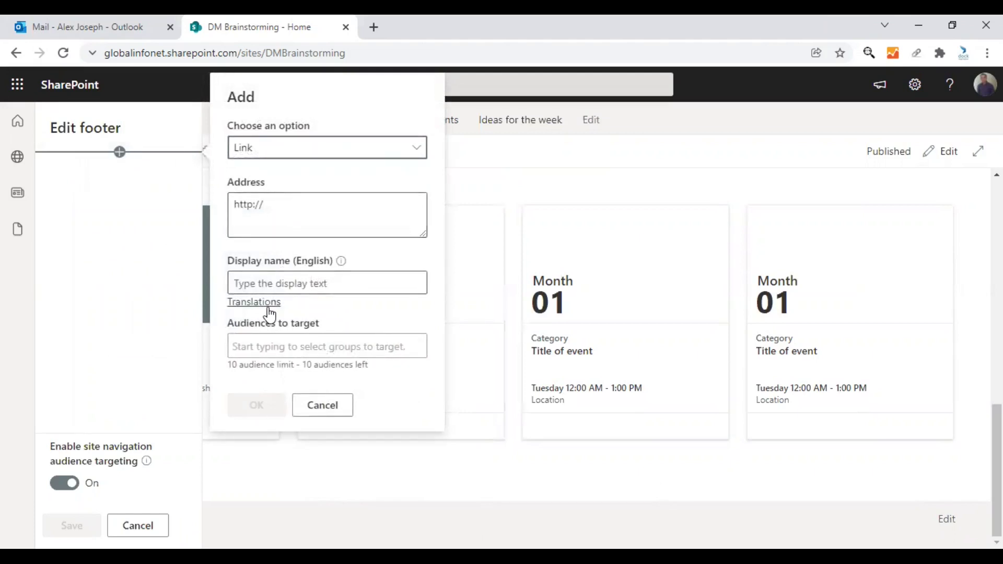
click(336, 410)
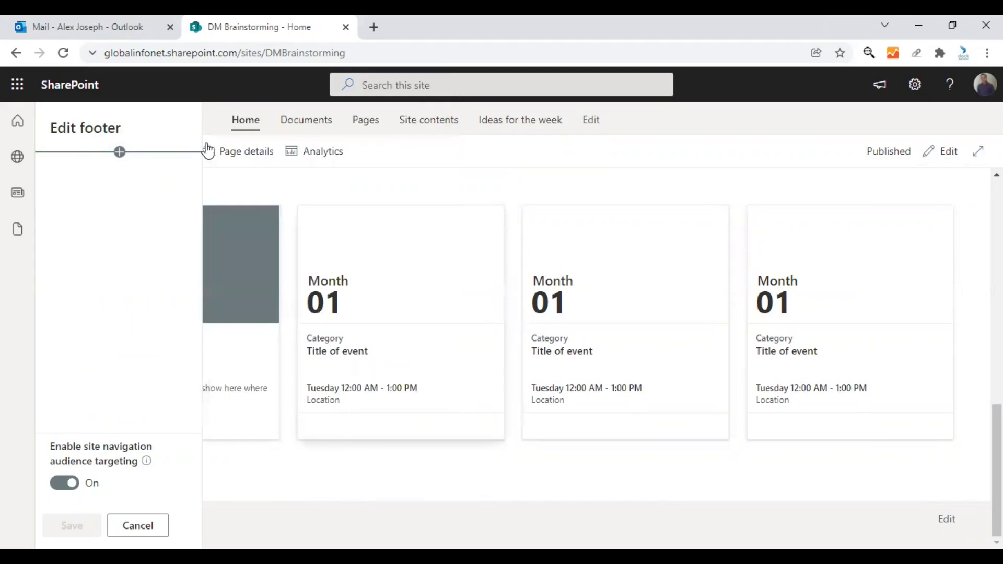
click(420, 489)
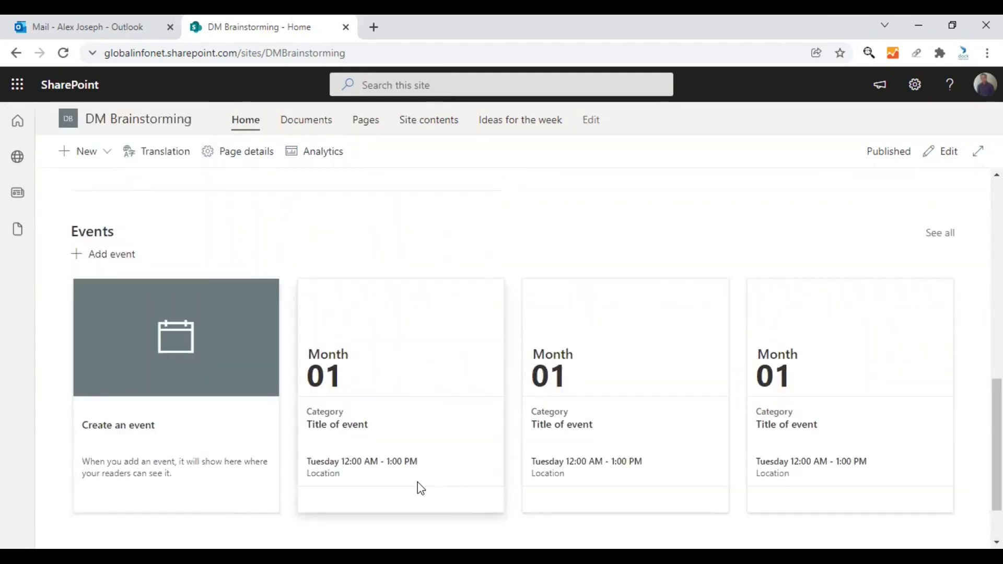